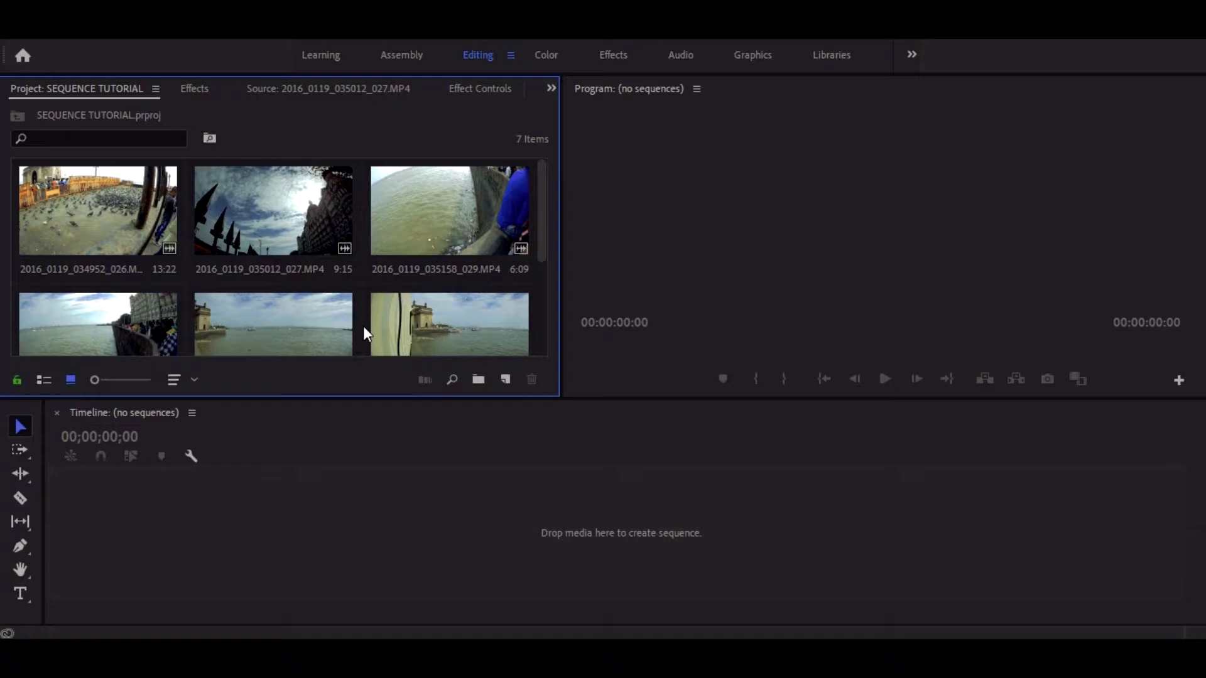
- Create a sequence from clip 2016_0119_034952_026.MP4 by placing it in the empty timeline, and preview its footage
click(380, 457)
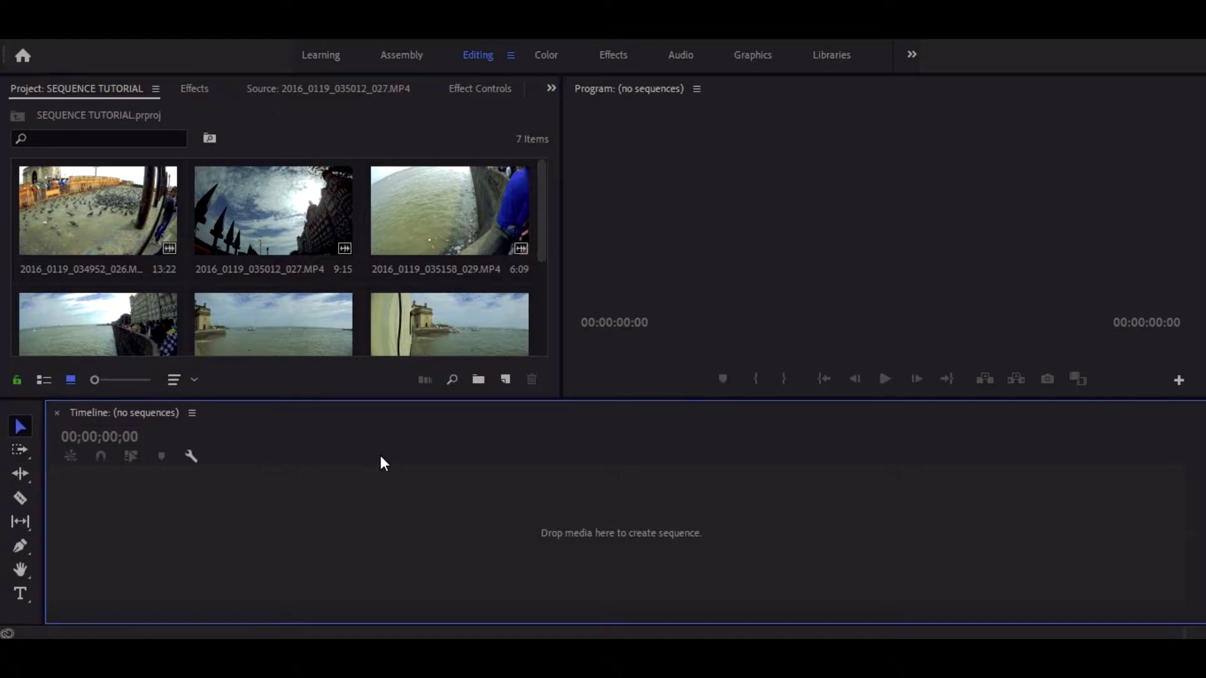
click(262, 230)
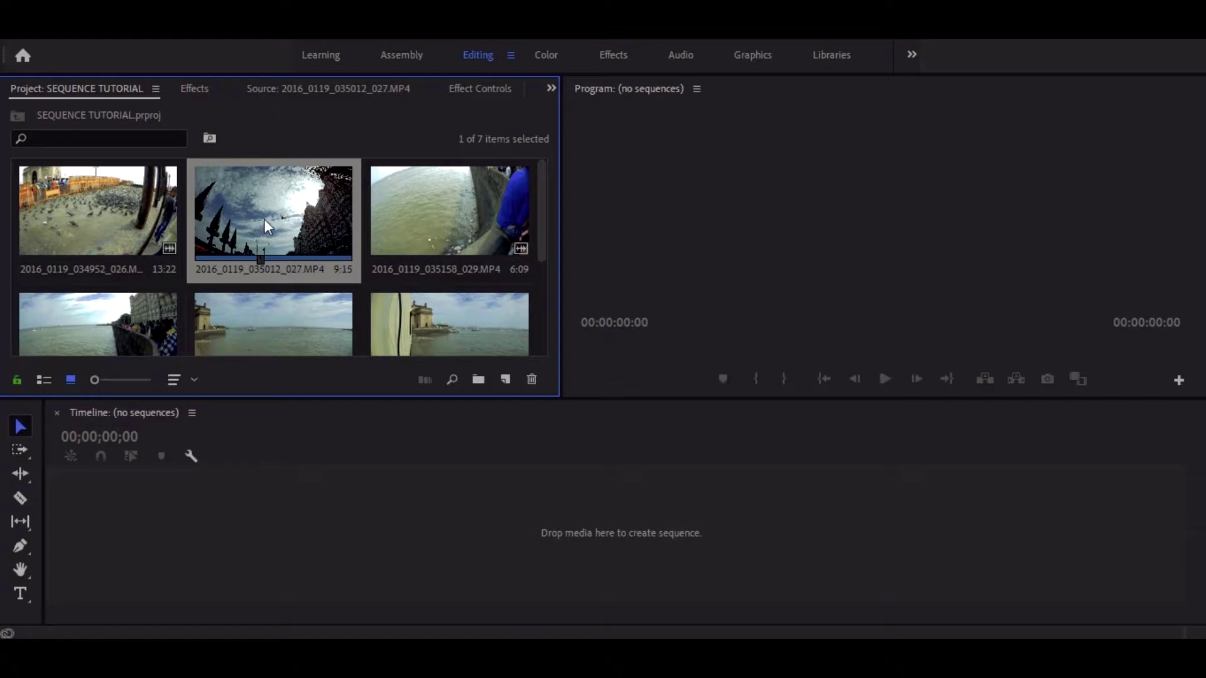
click(157, 209)
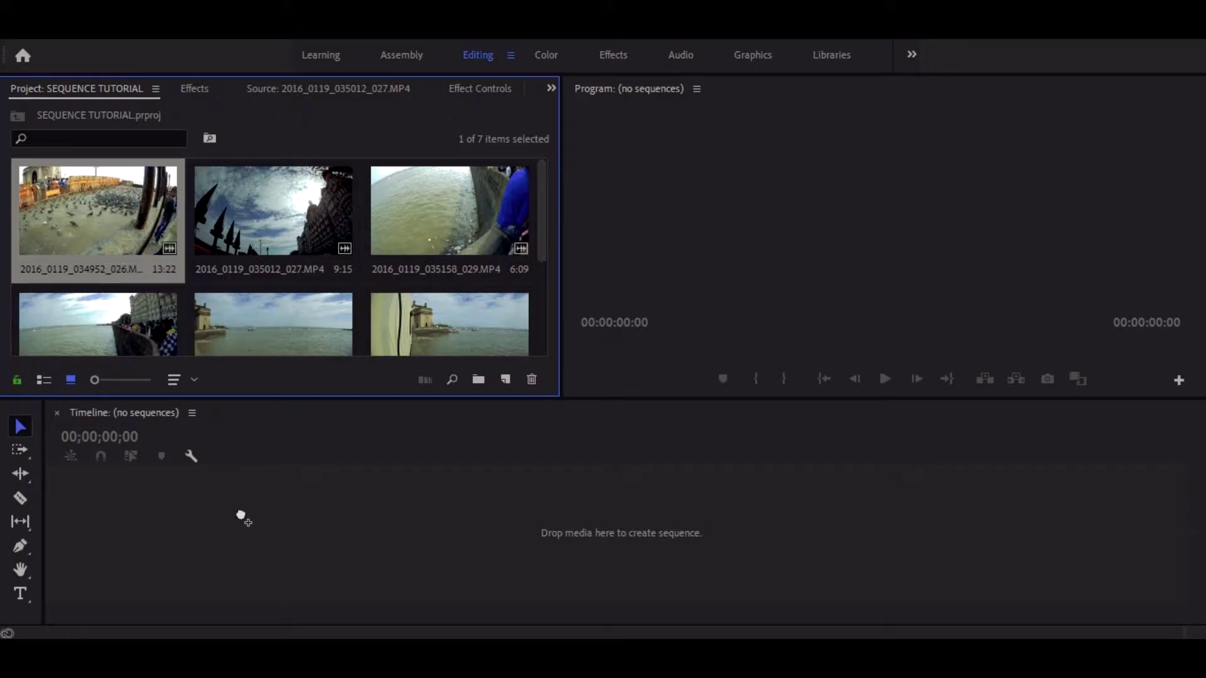
drag(249, 533, 249, 534)
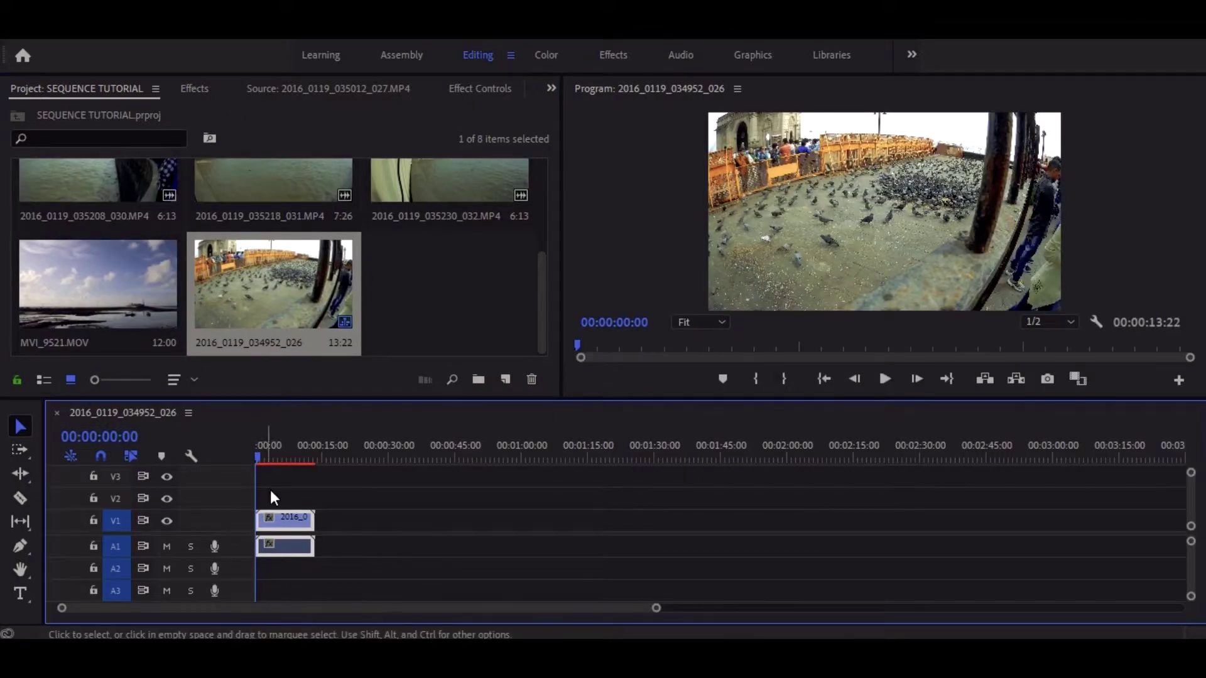
click(267, 451)
drag(266, 447, 307, 465)
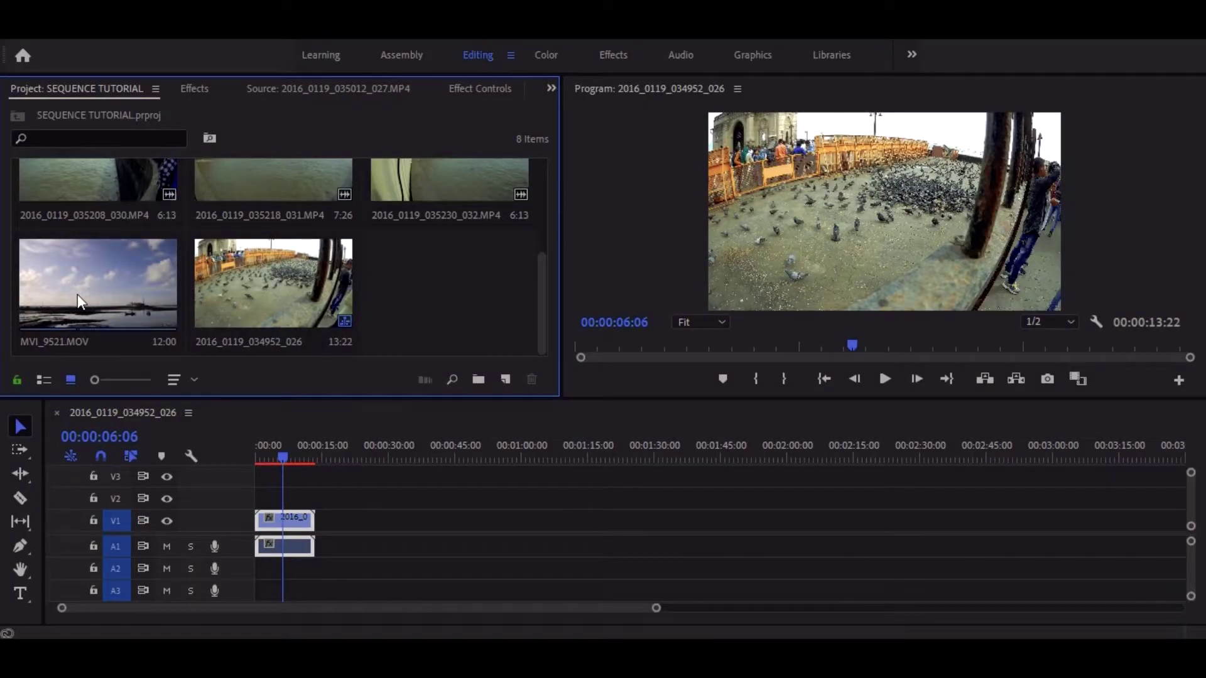
- Place MVI_9521.MOV on track V1 a short gap after the first clip and move the playhead to 00:00:26:06
click(78, 295)
click(259, 190)
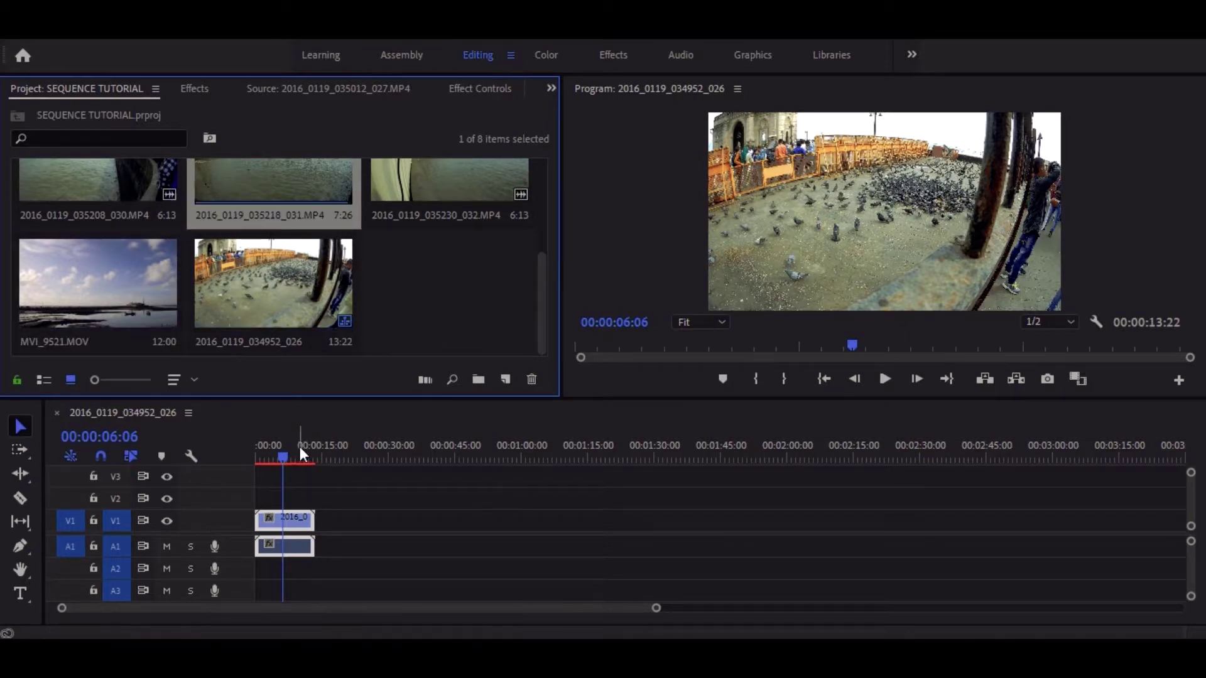
click(92, 287)
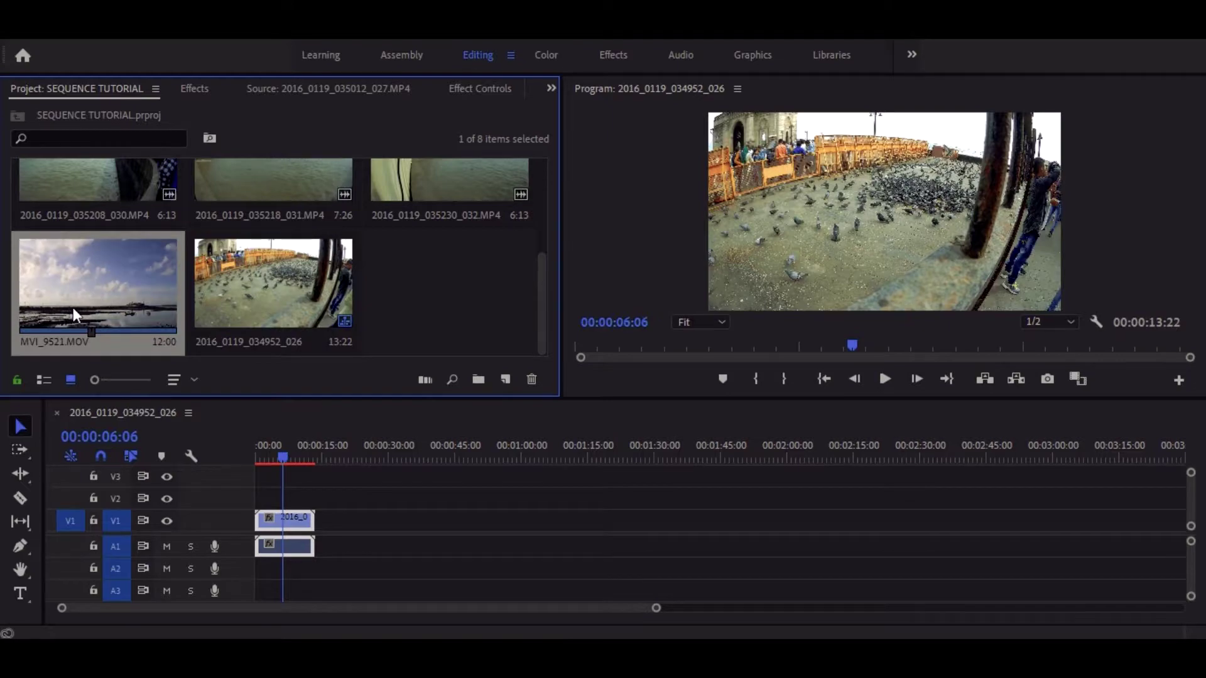
drag(73, 307, 169, 369)
drag(293, 436, 371, 455)
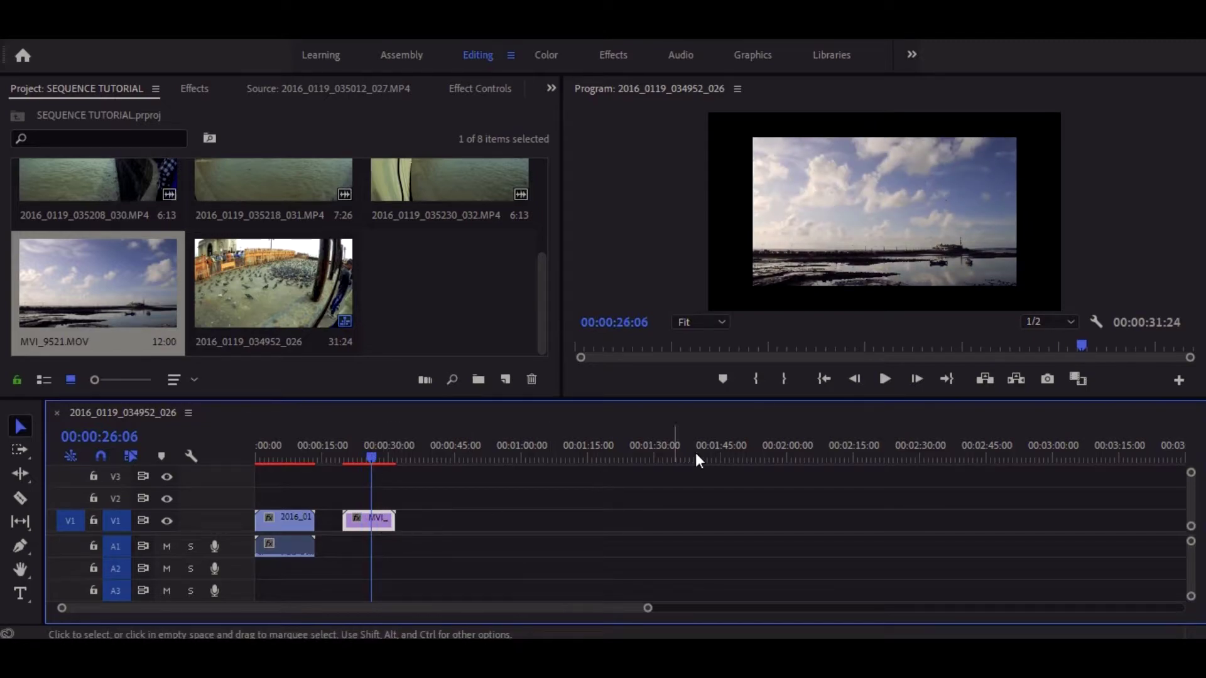
- Scale up the MVI_9521.MOV picture in the Program monitor until it fills the whole frame
click(808, 267)
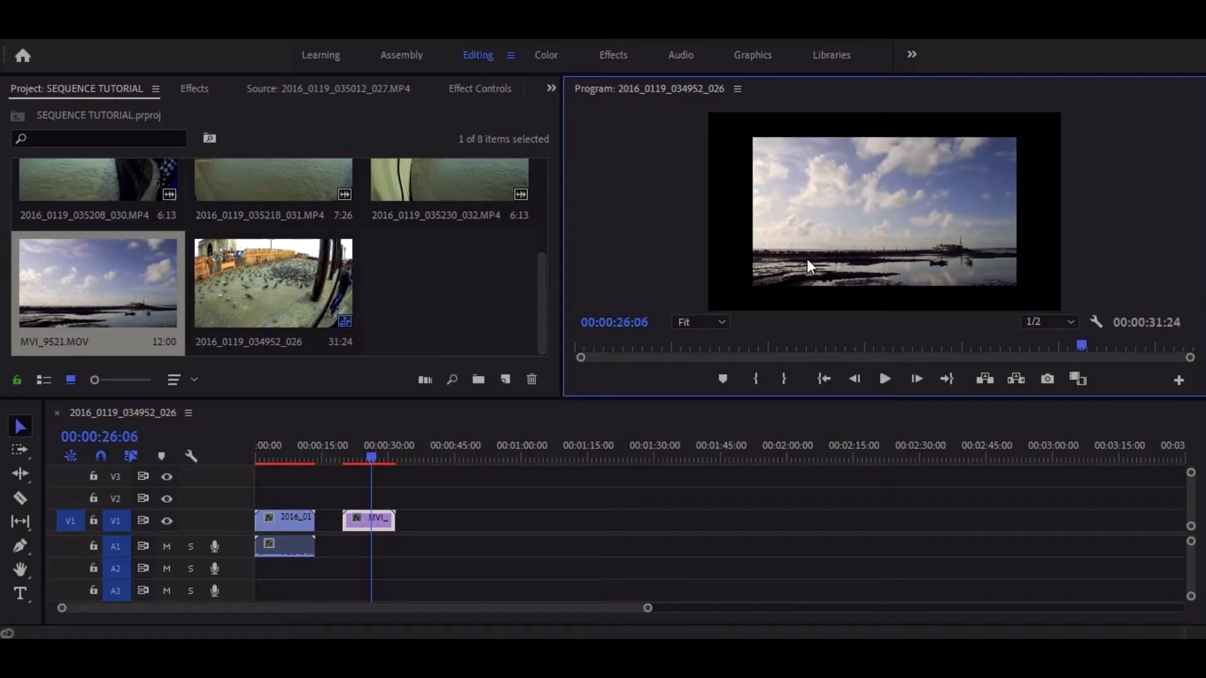
double_click(808, 260)
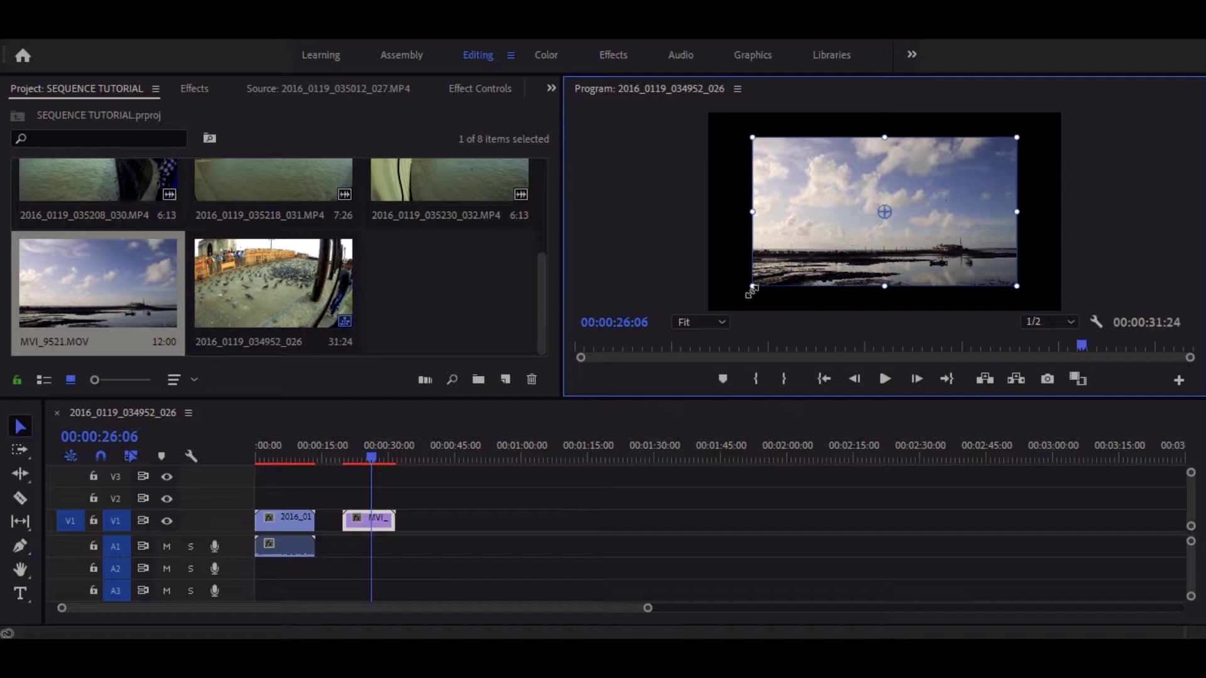
drag(752, 290, 700, 317)
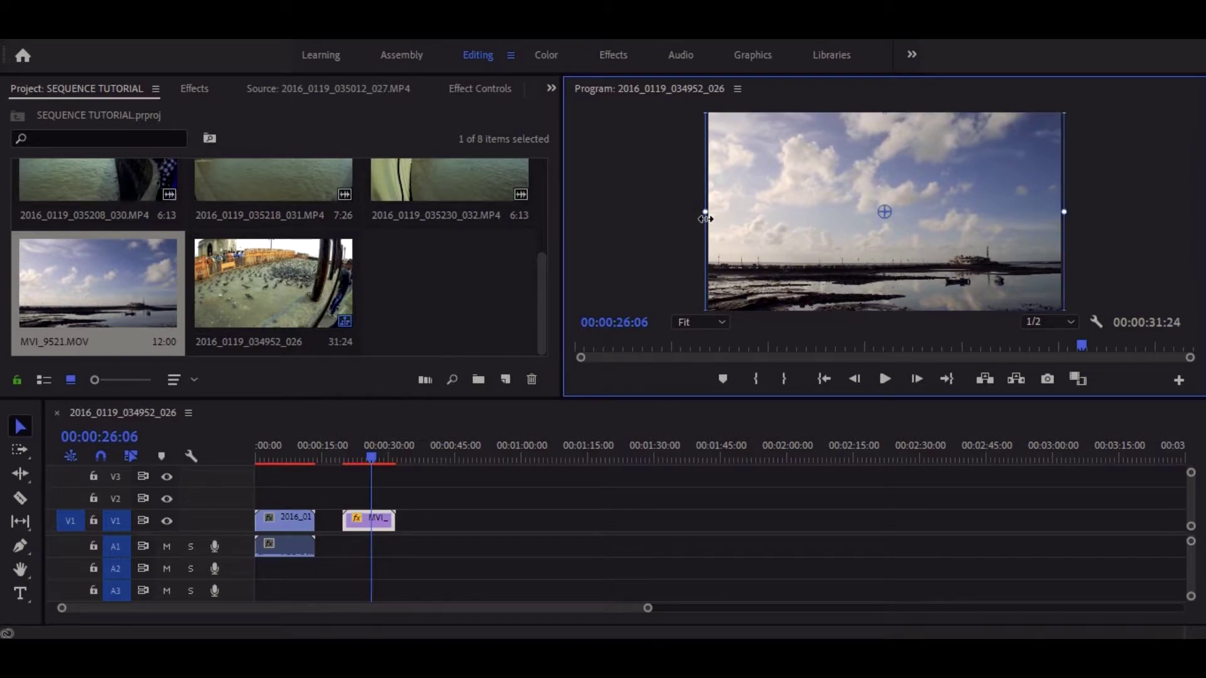
drag(705, 218, 710, 221)
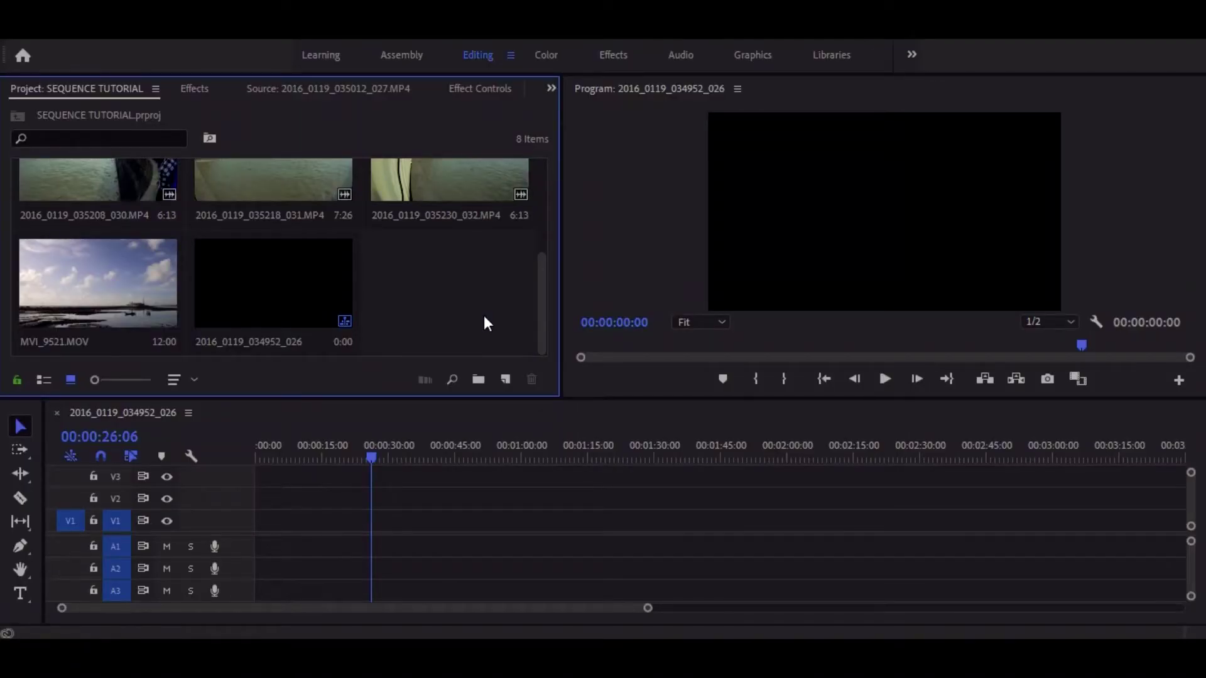
- Start a new sequence and examine the available camera presets, including the ARRI, RED R3D and Canon XF MPEG2 groups
click(505, 379)
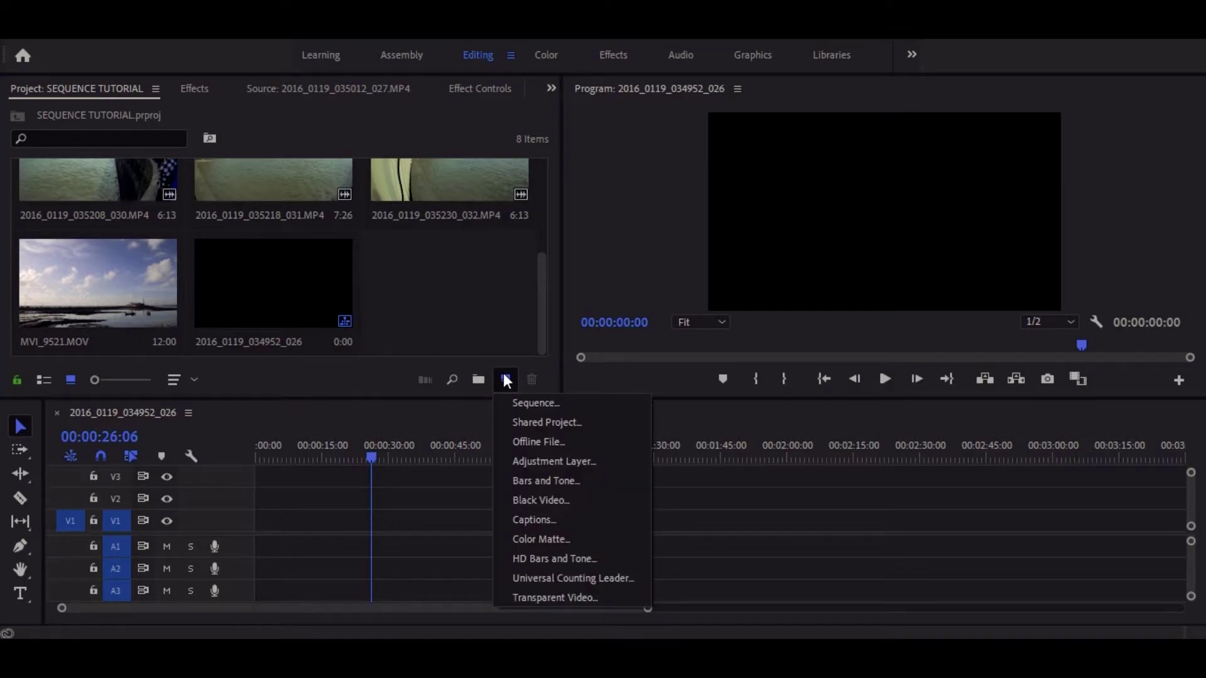
click(533, 404)
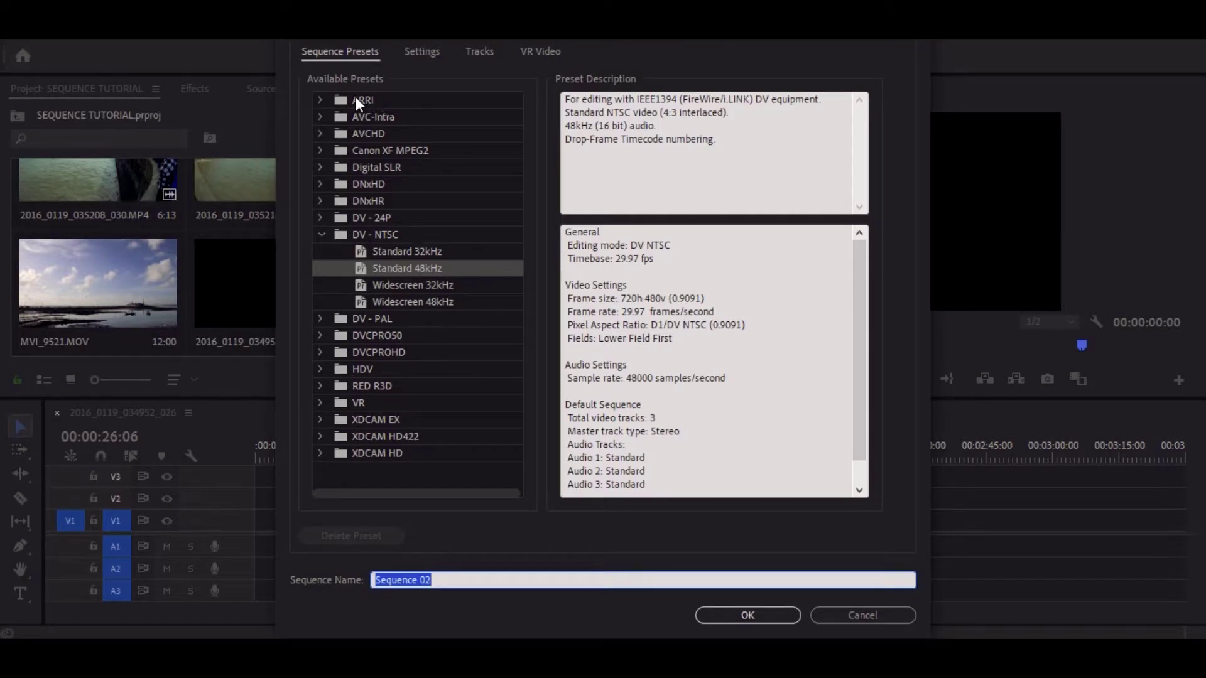
click(321, 100)
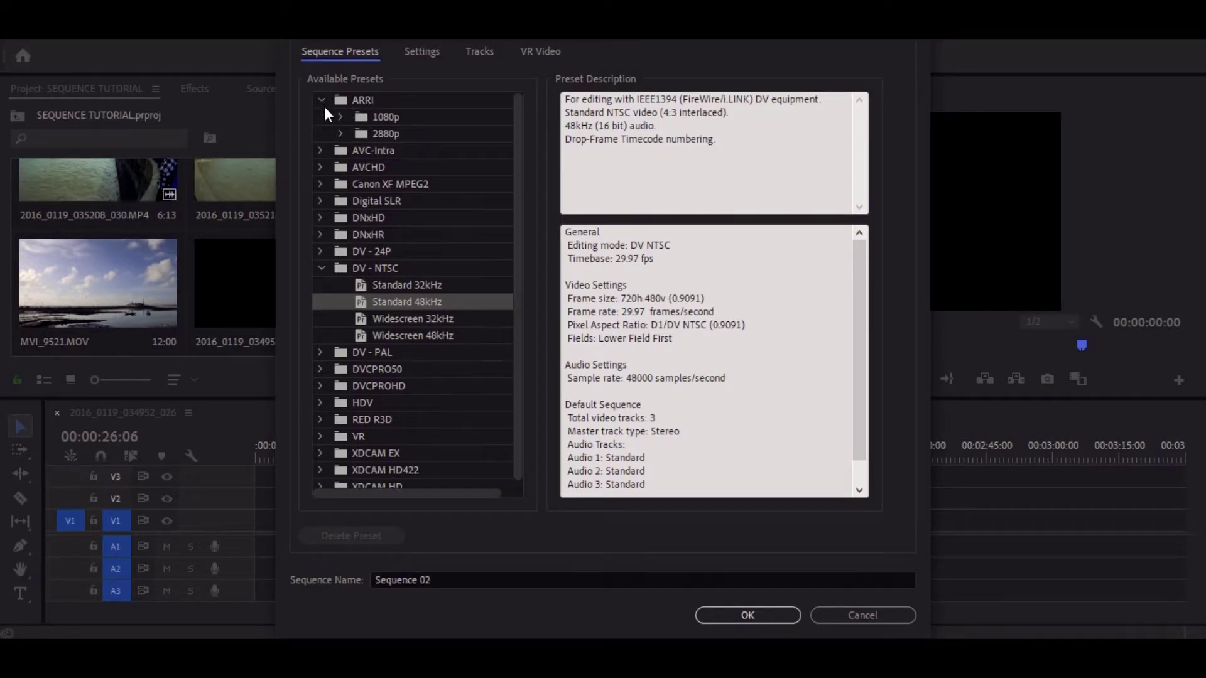
click(319, 102)
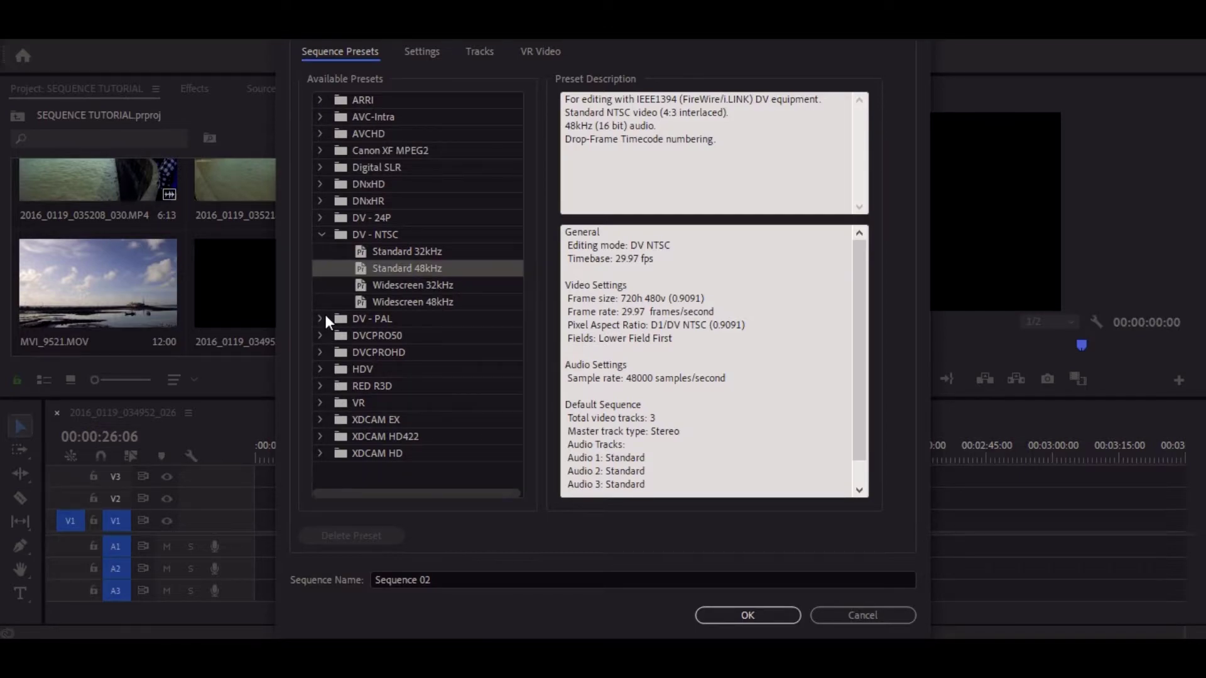
click(320, 387)
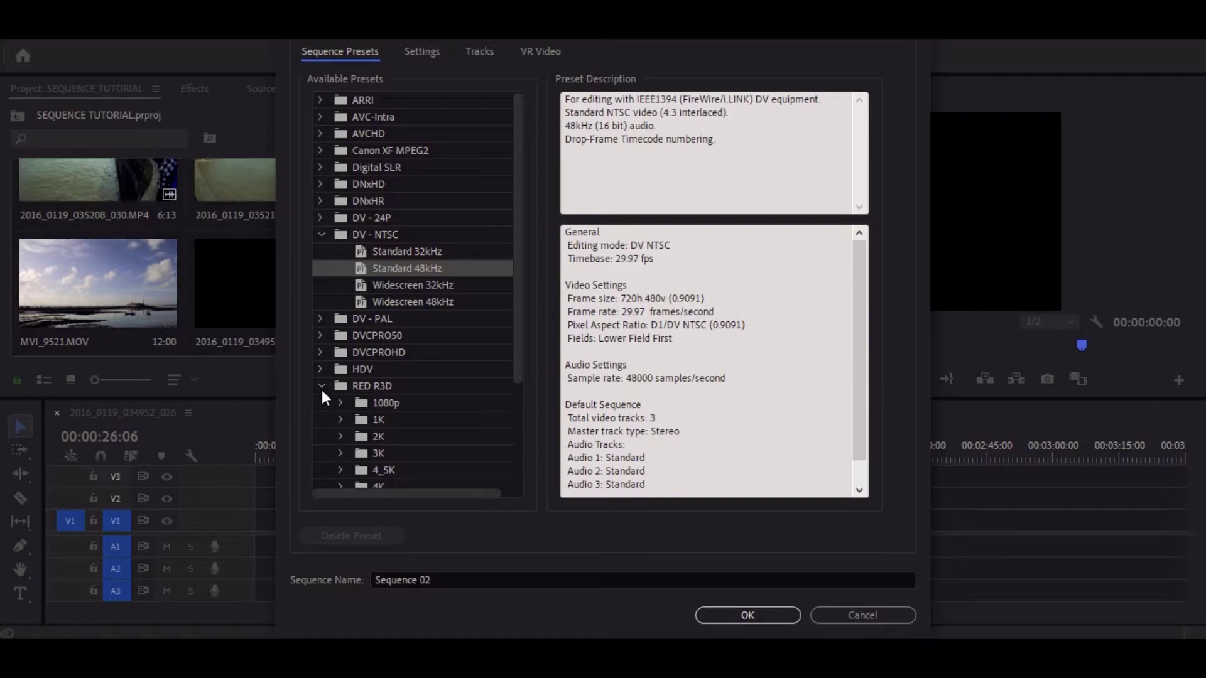
click(322, 389)
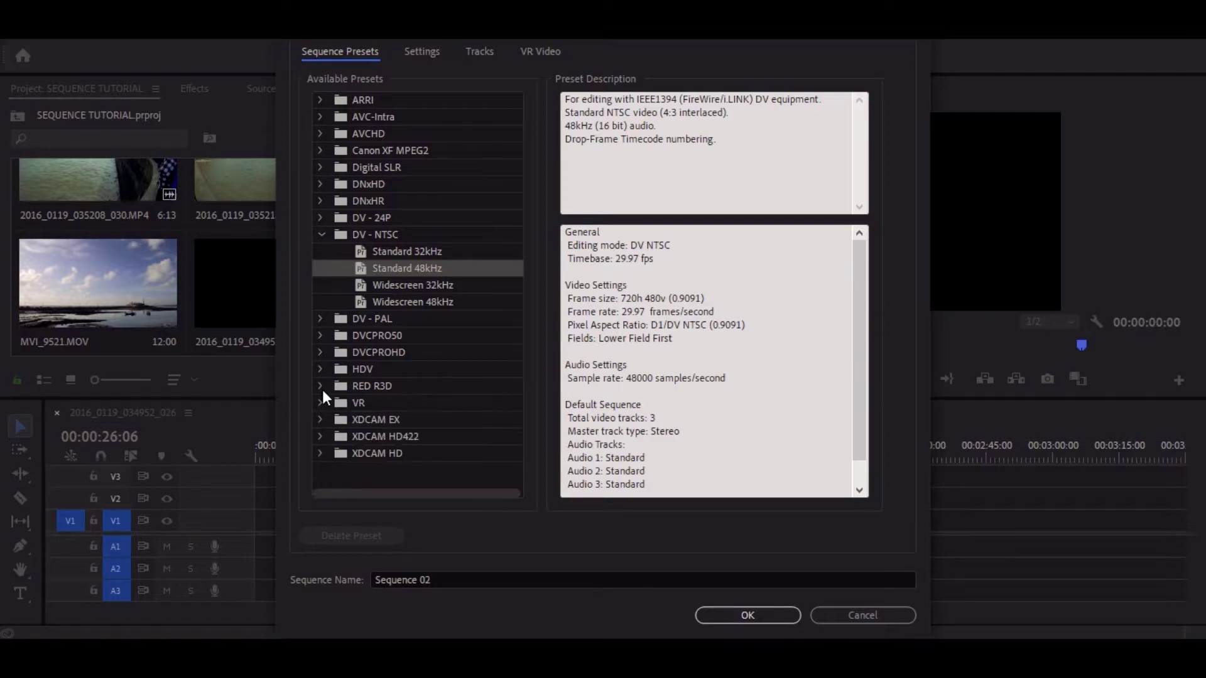
click(330, 166)
click(330, 165)
click(327, 149)
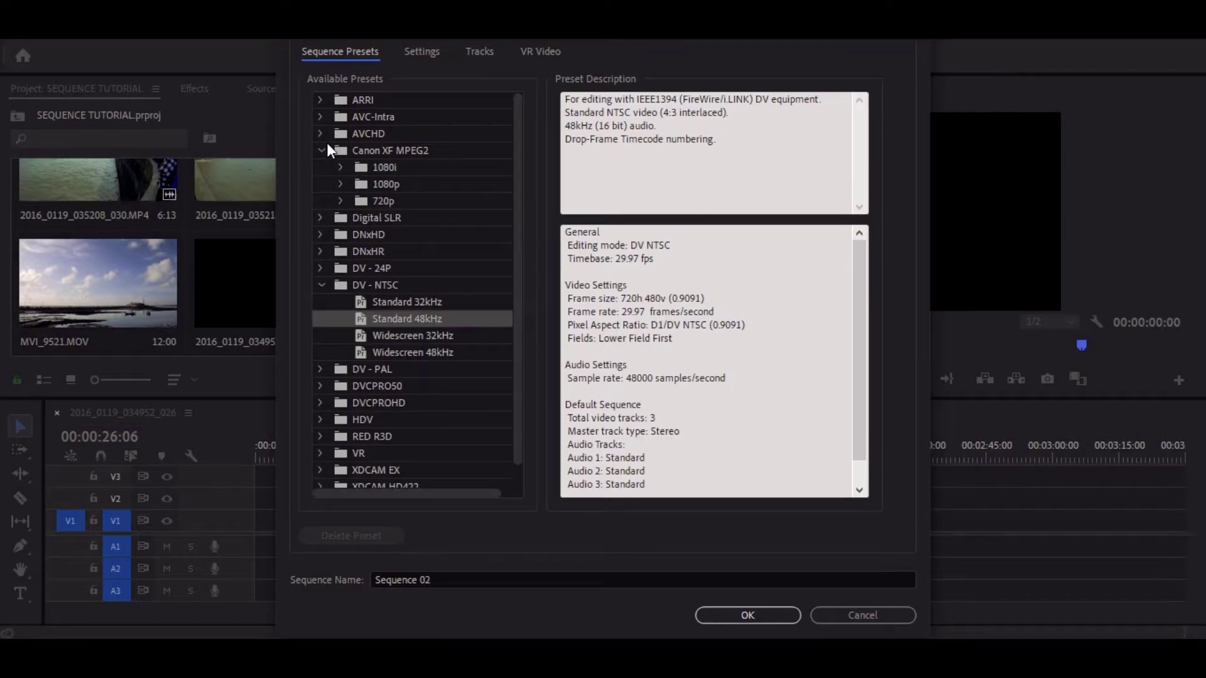
click(326, 143)
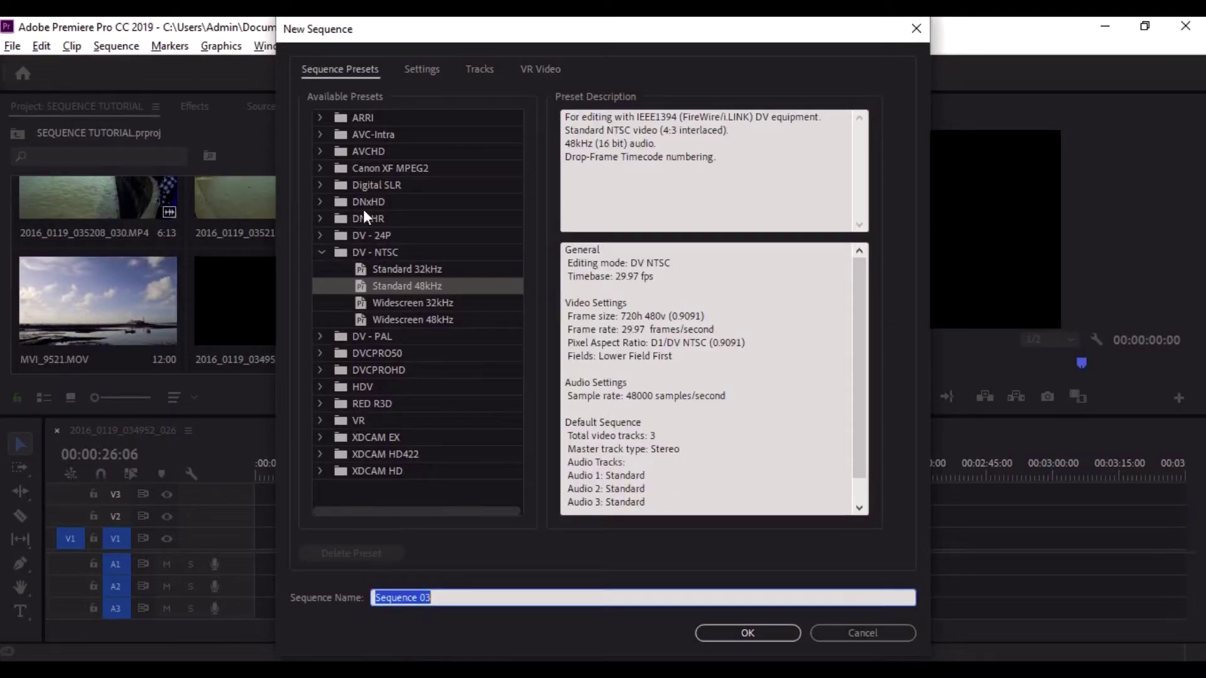
- Create Sequence 03 with the Digital SLR 1080p preset DSLR 1080p24
click(321, 185)
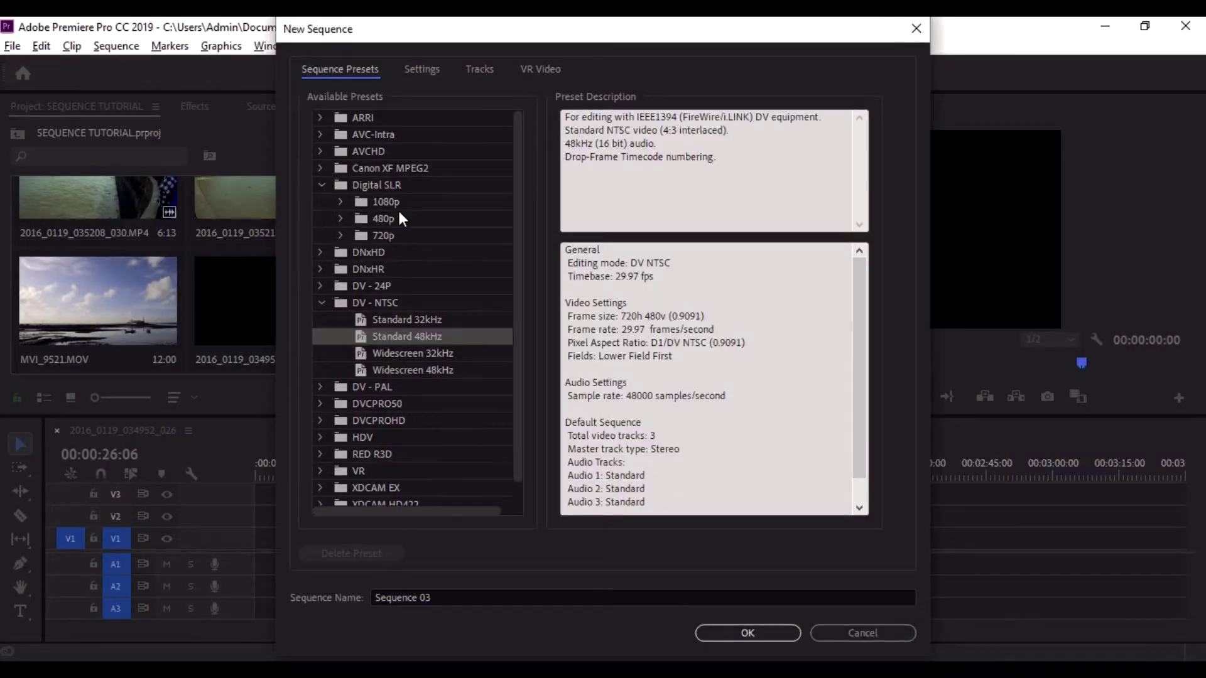
click(341, 202)
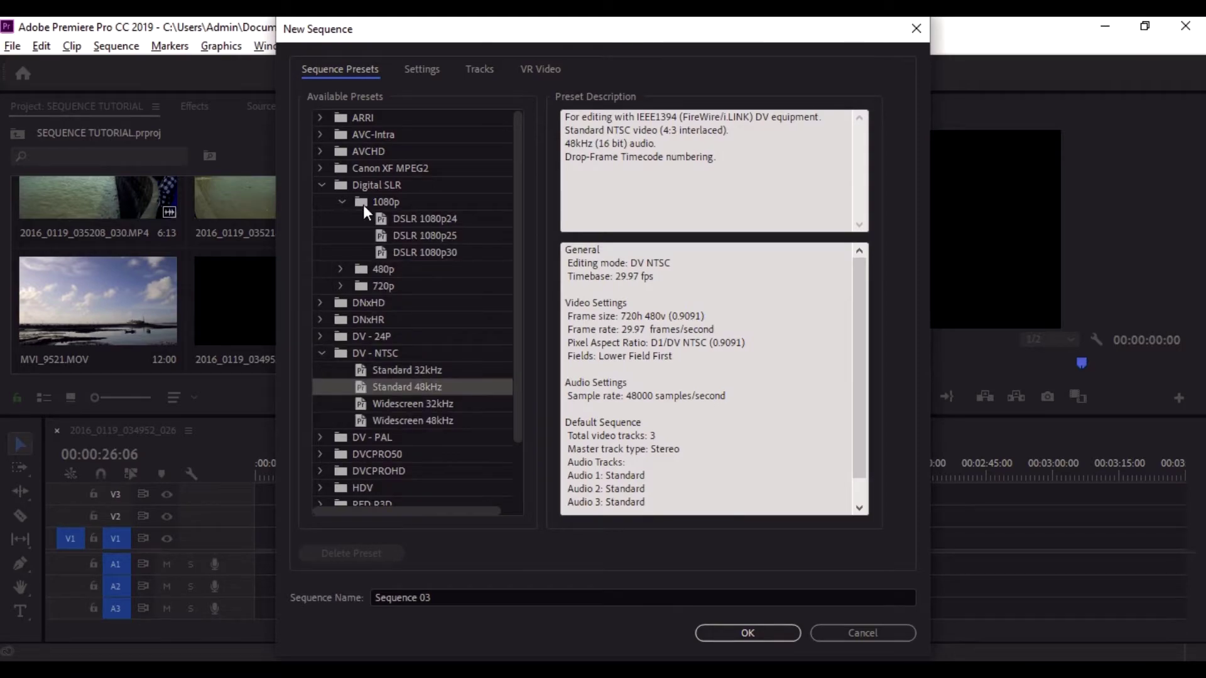
click(419, 219)
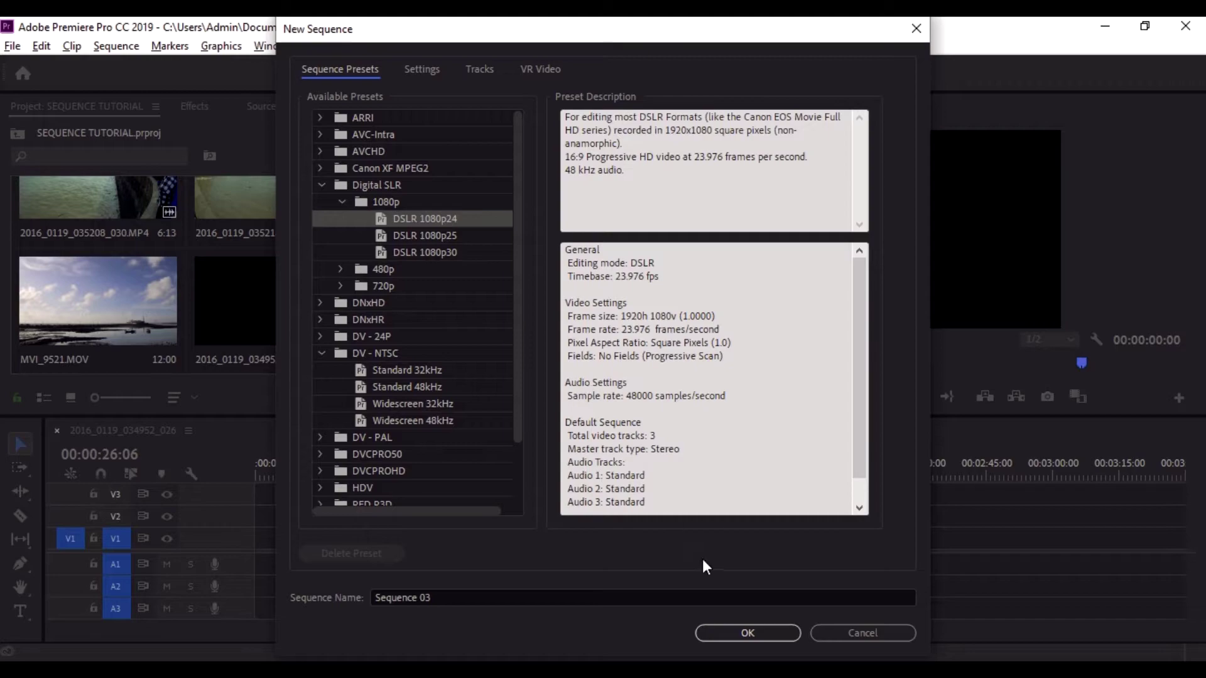
click(745, 631)
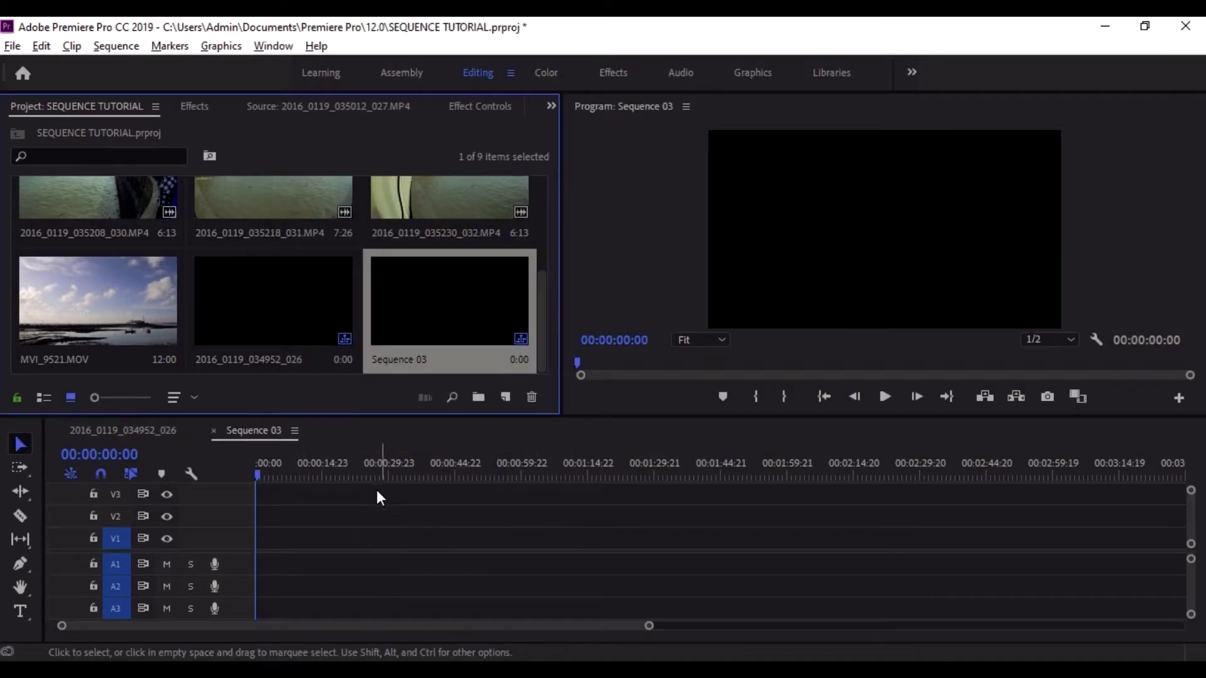
- Place clip 2016_0119_035208_030.MP4 on track V1 of Sequence 03, keeping the existing sequence settings
drag(439, 327, 423, 524)
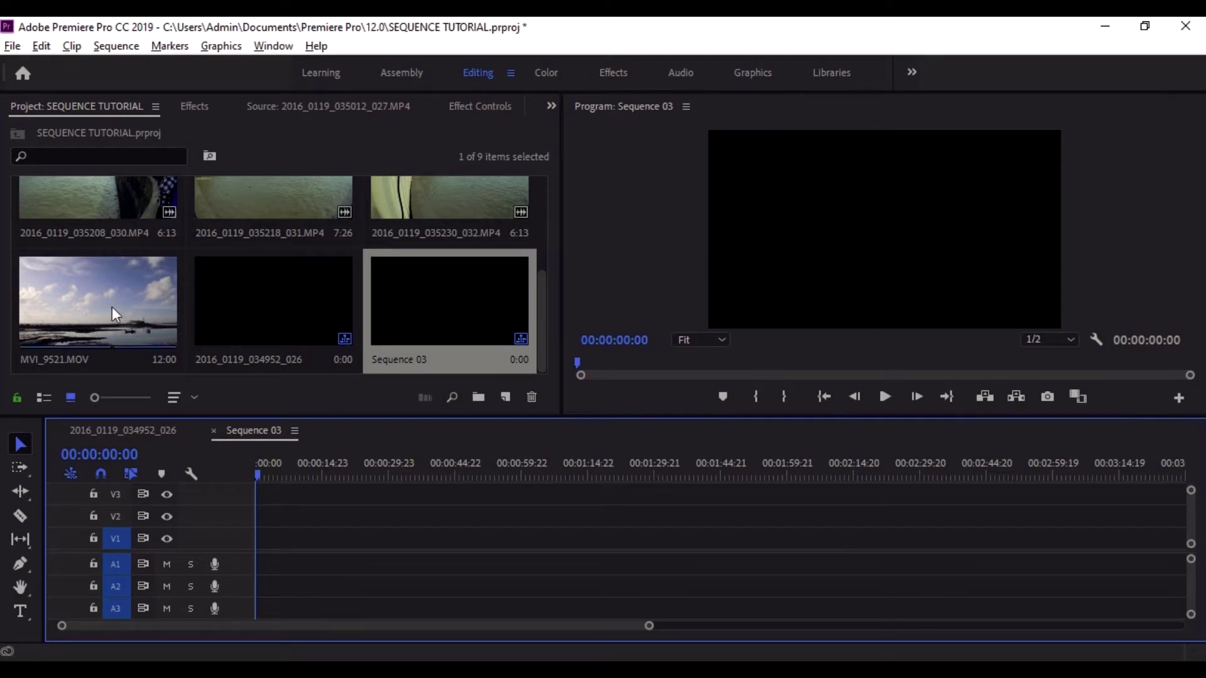
drag(115, 314, 257, 514)
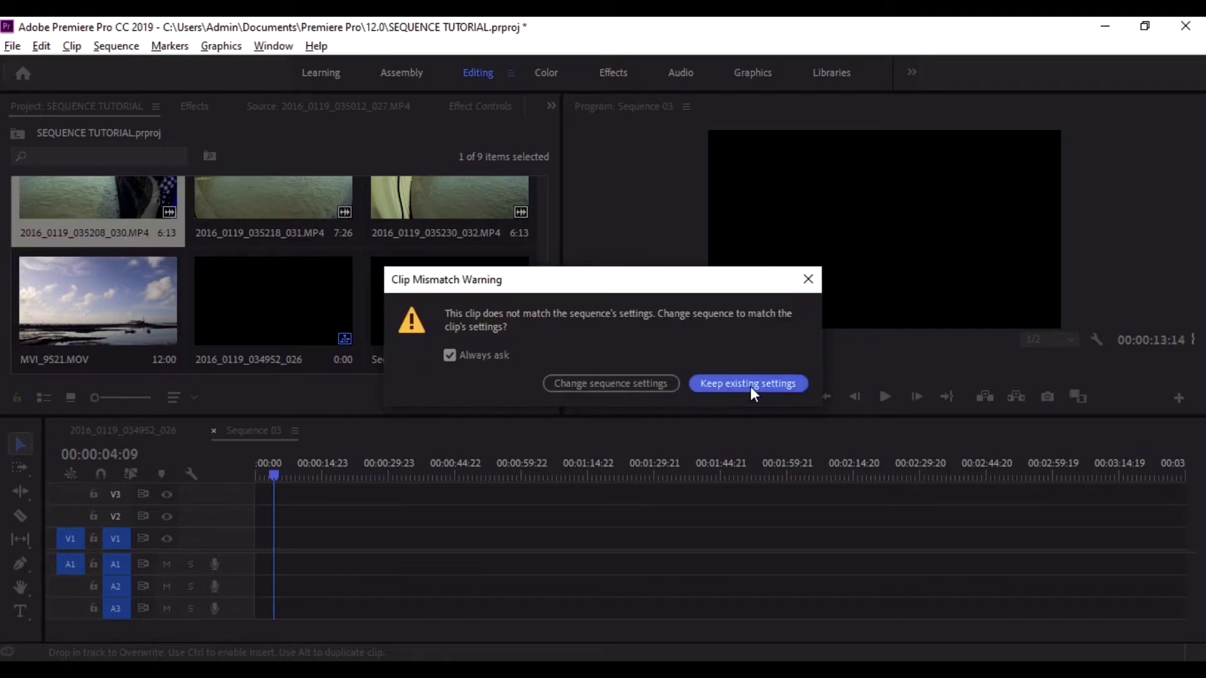
click(750, 386)
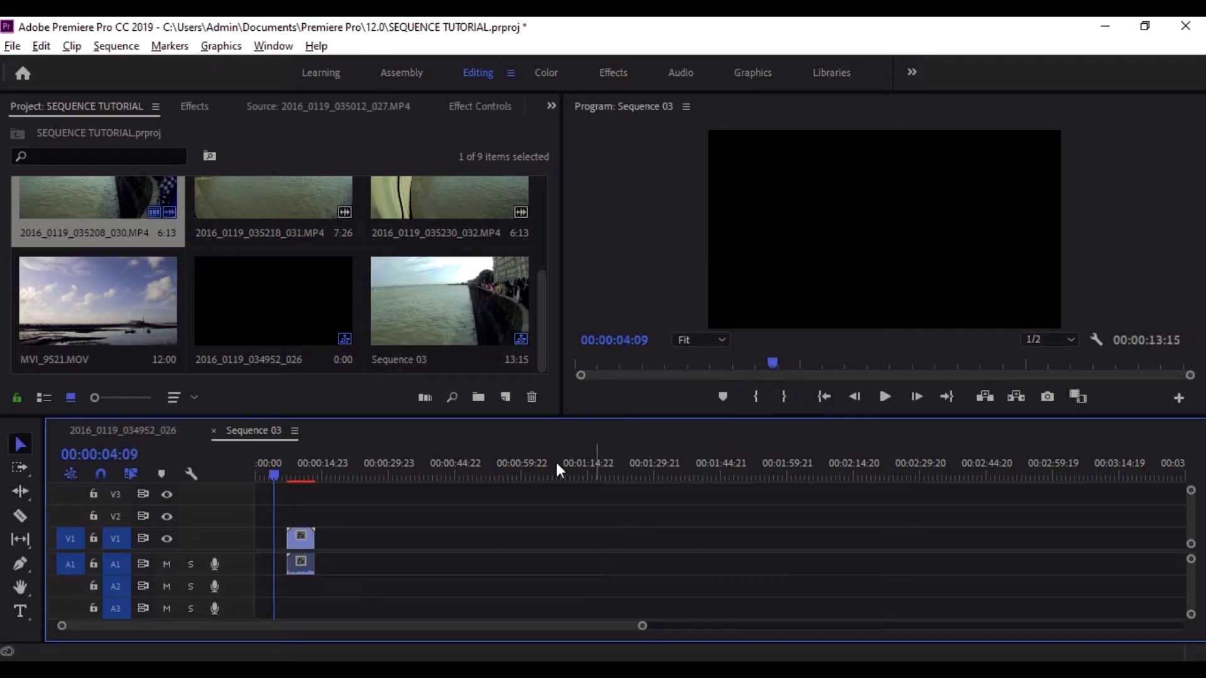
- Preview the placed clip at about 00:00:10:11 and resize its picture in the Program monitor
drag(282, 464, 301, 463)
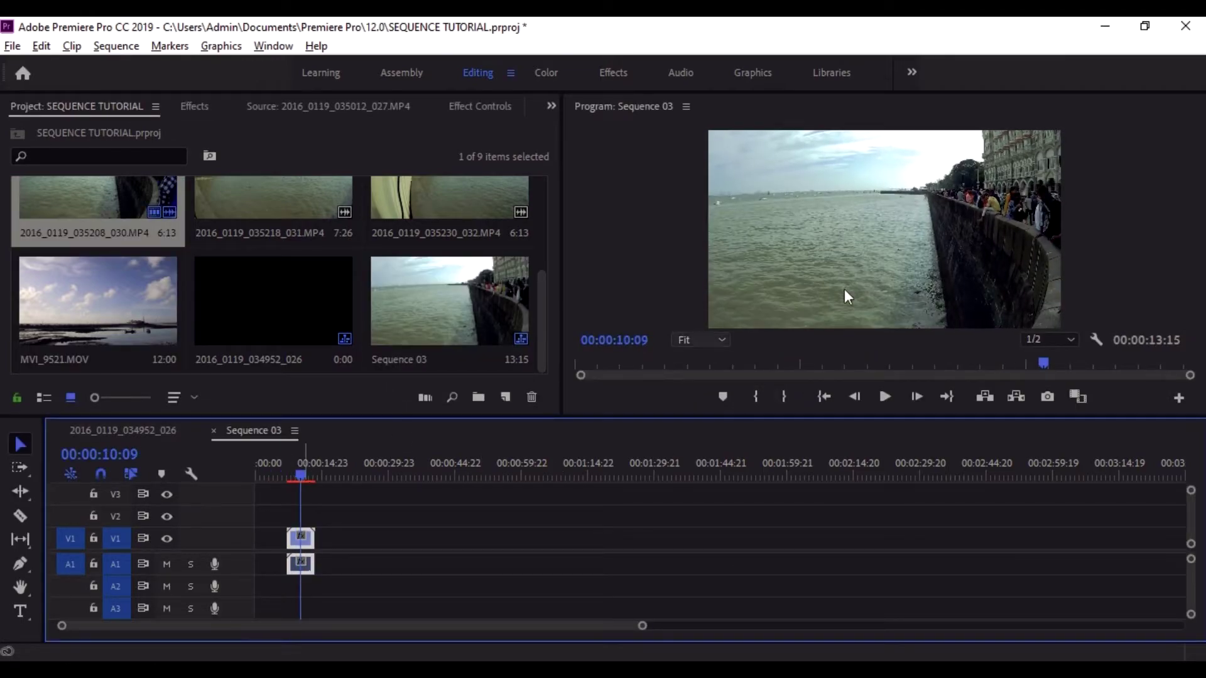
click(859, 284)
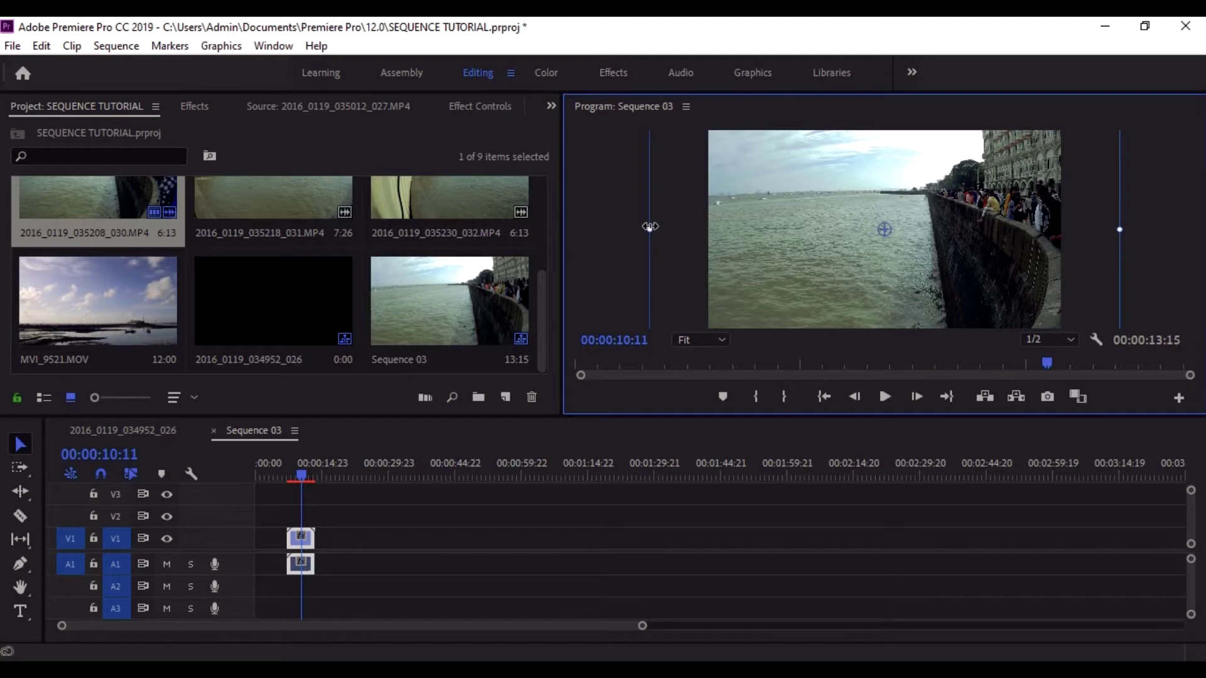
drag(650, 227, 622, 227)
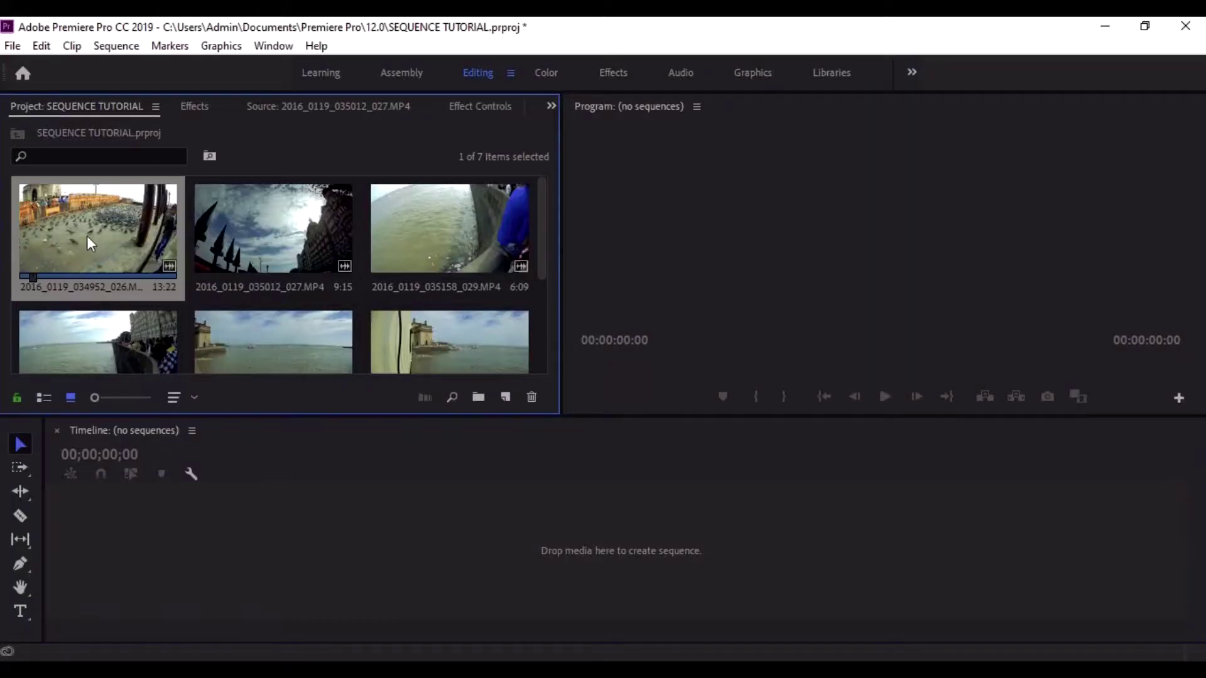
- Create a new sequence directly from the project clip 2016_0119_034952_026.MP4
right_click(89, 236)
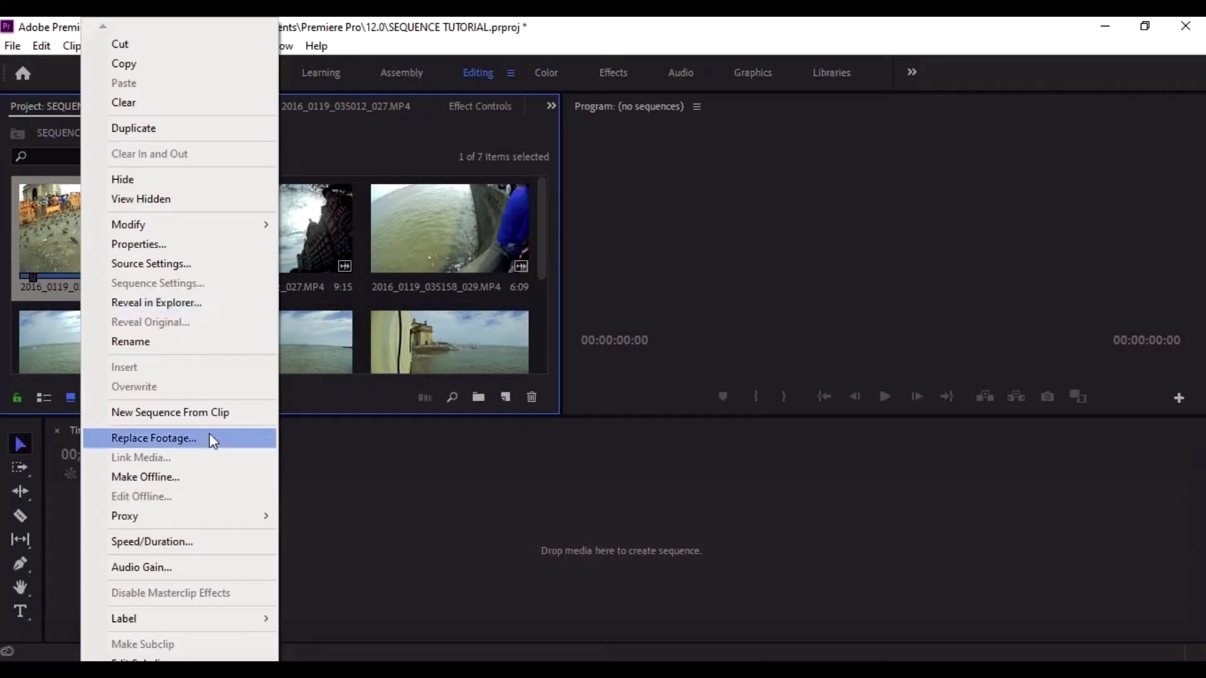
click(188, 413)
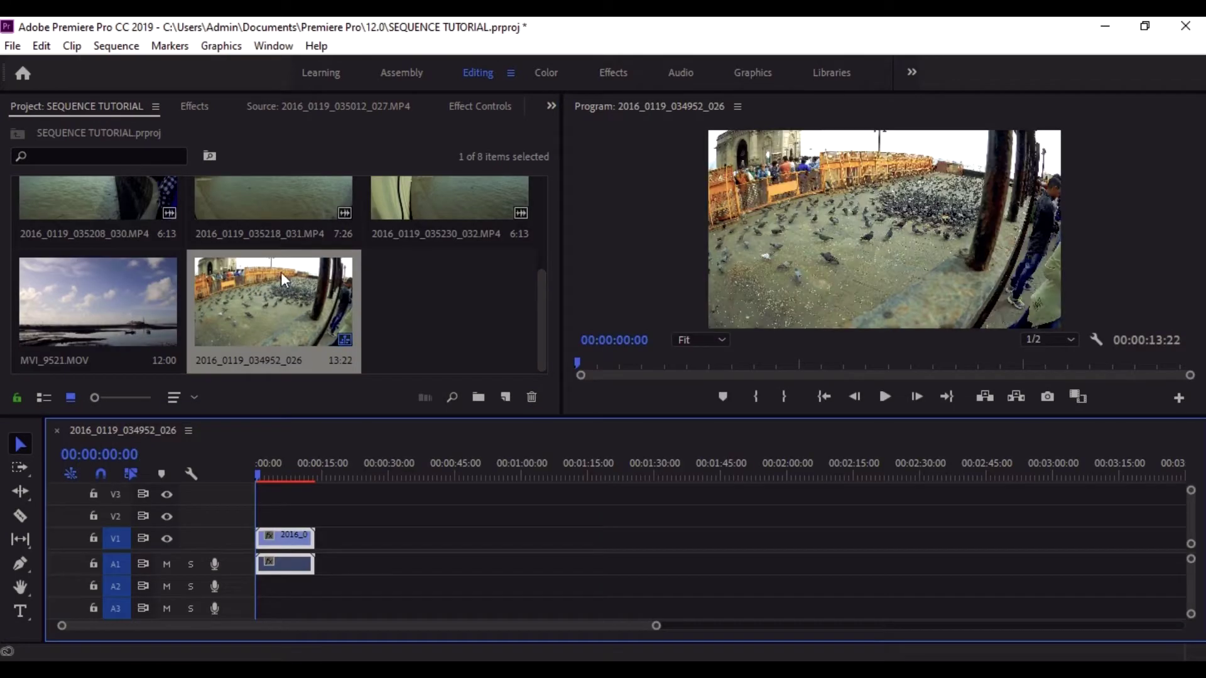
- Append the five MP4 clips from 2016_0119_035012_027 to 2016_0119_035230_032 after the first clip on V1, and preview the sequence around 00:00:32:12
scroll(288, 283, up, 3)
click(269, 243)
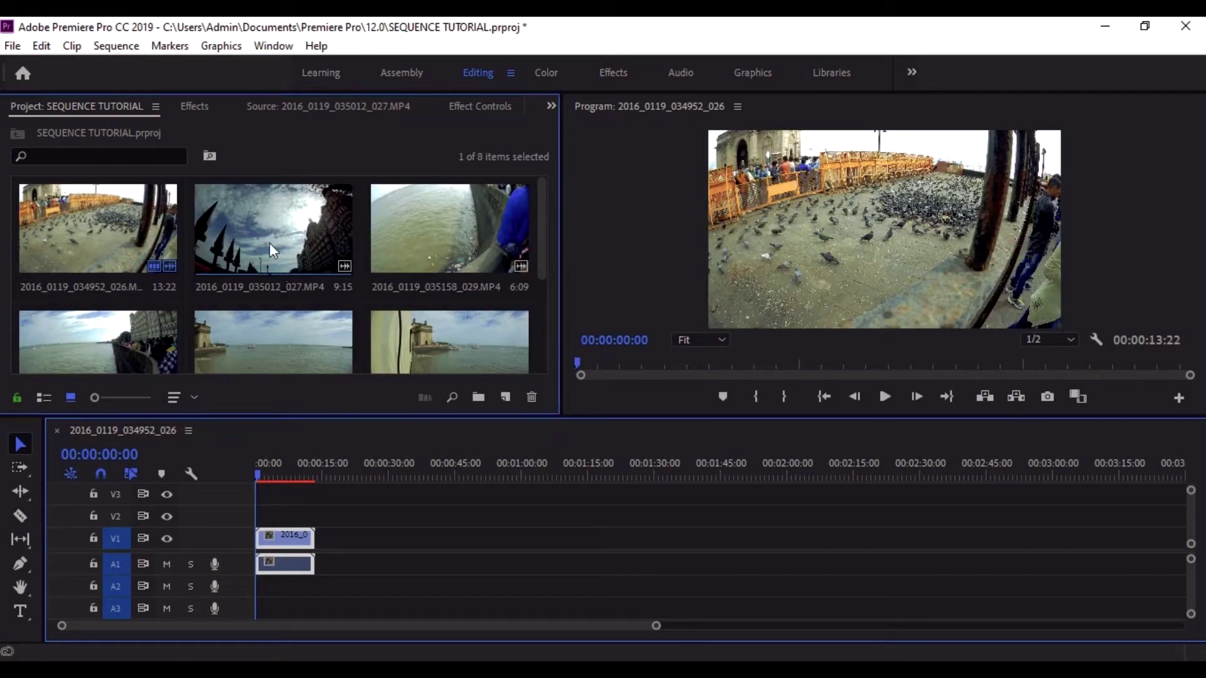
shift+click(469, 353)
drag(255, 250, 368, 550)
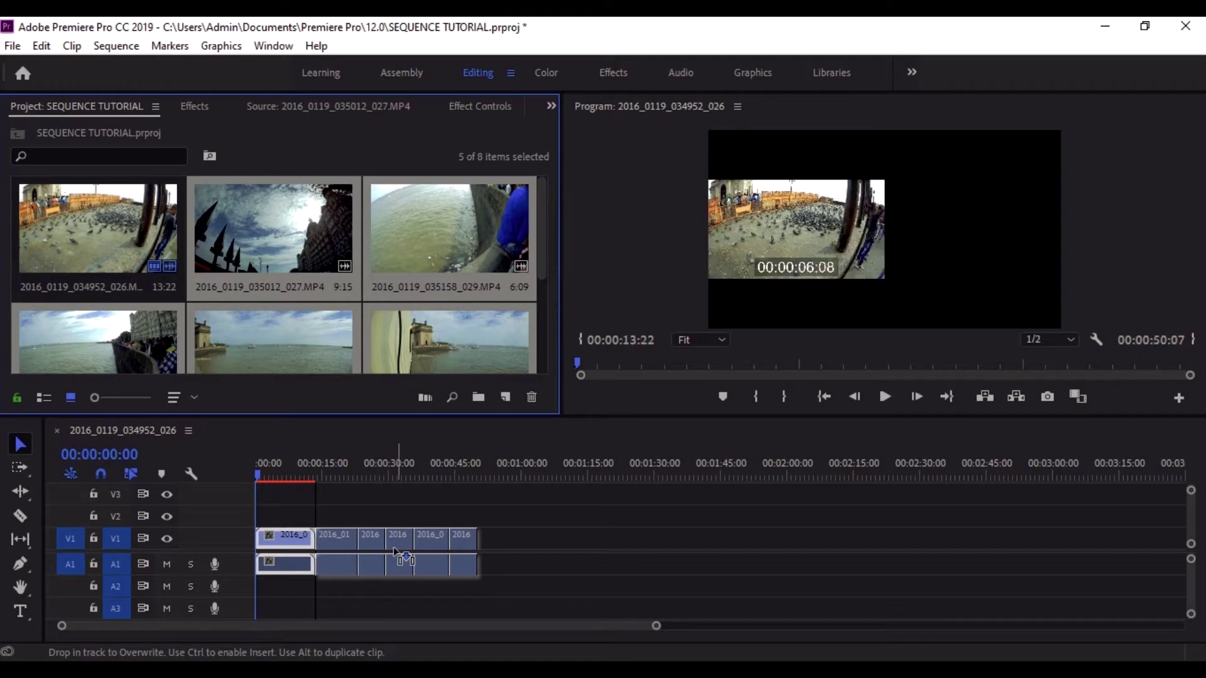
drag(273, 468, 398, 490)
drag(528, 512, 471, 546)
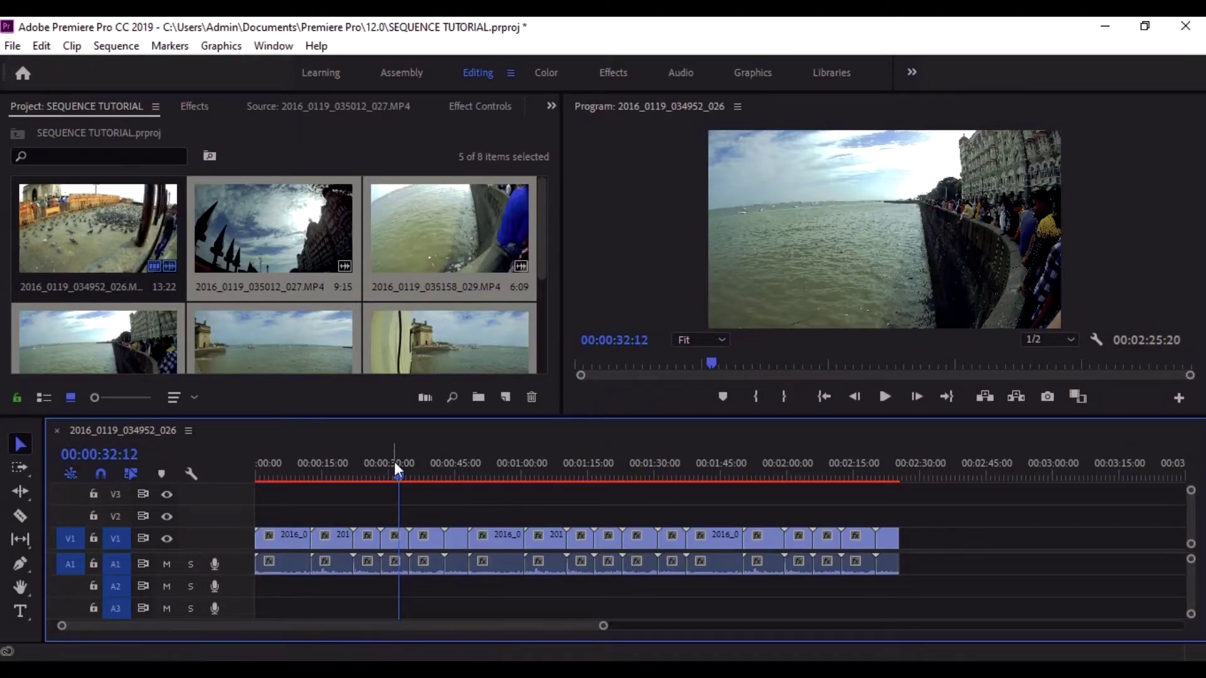
- Append copies of the existing clips to the end of V1 and A1, extending the sequence to 00:04:50:20
drag(394, 465, 499, 492)
key(-)
drag(668, 520, 595, 540)
key(-)
- Make a subsequence from all the clips in the 2016_0119_034952_026 timeline
drag(721, 534, 261, 568)
key(=)
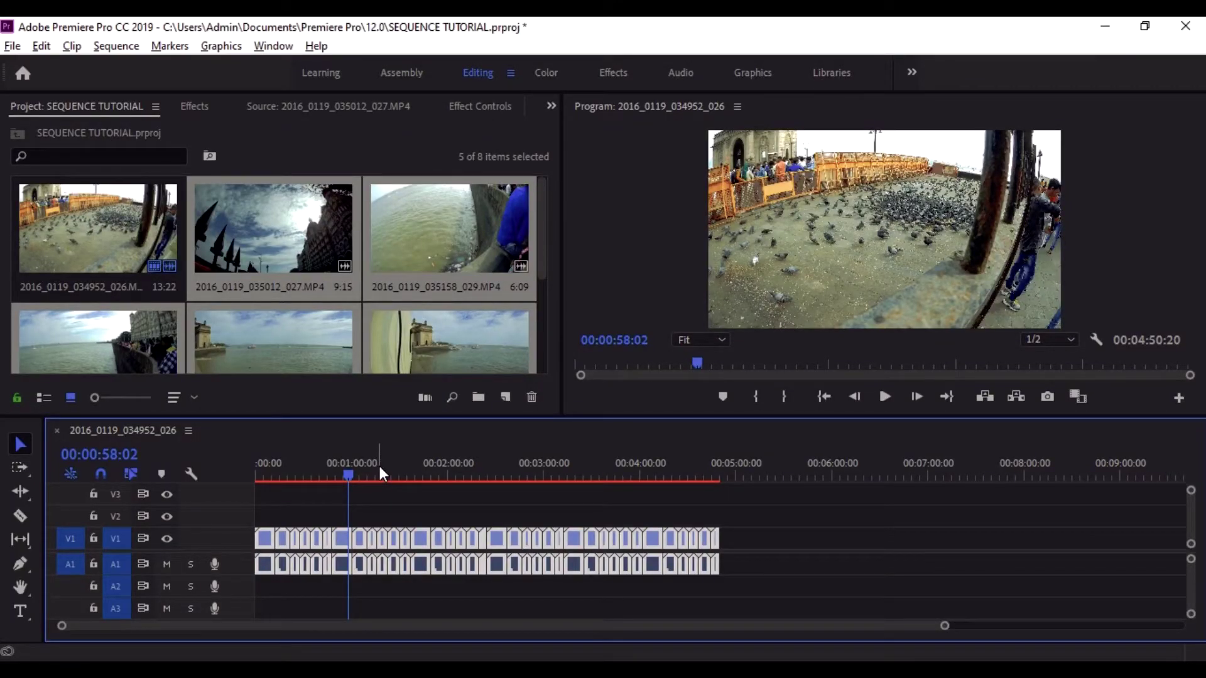
right_click(421, 547)
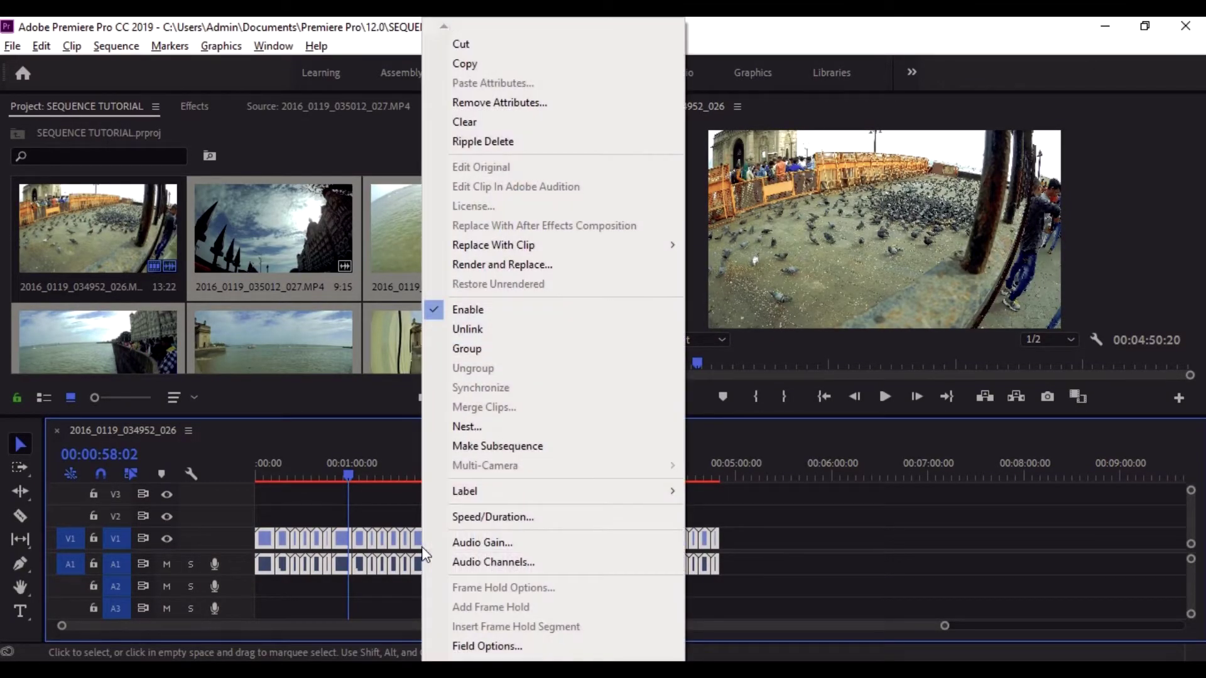
click(517, 446)
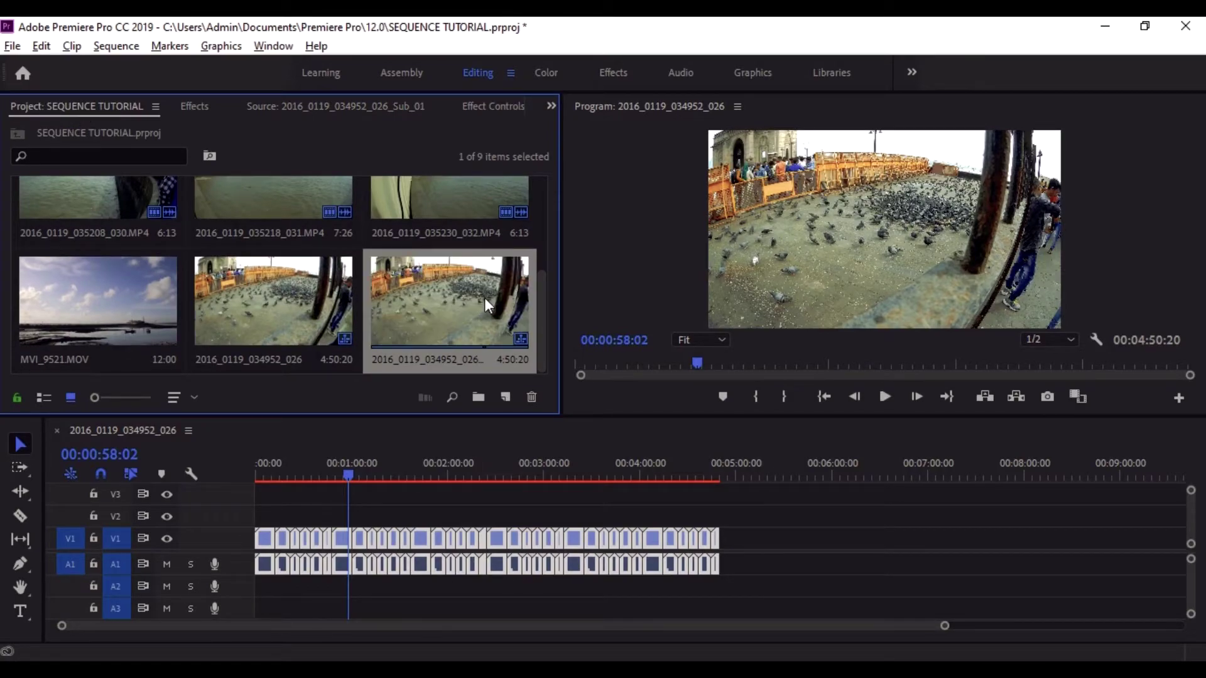
- Create a new sequence from the subsequence 2016_0119_034952_026_Sub_01 and preview it at about 00:01:43:06
right_click(485, 298)
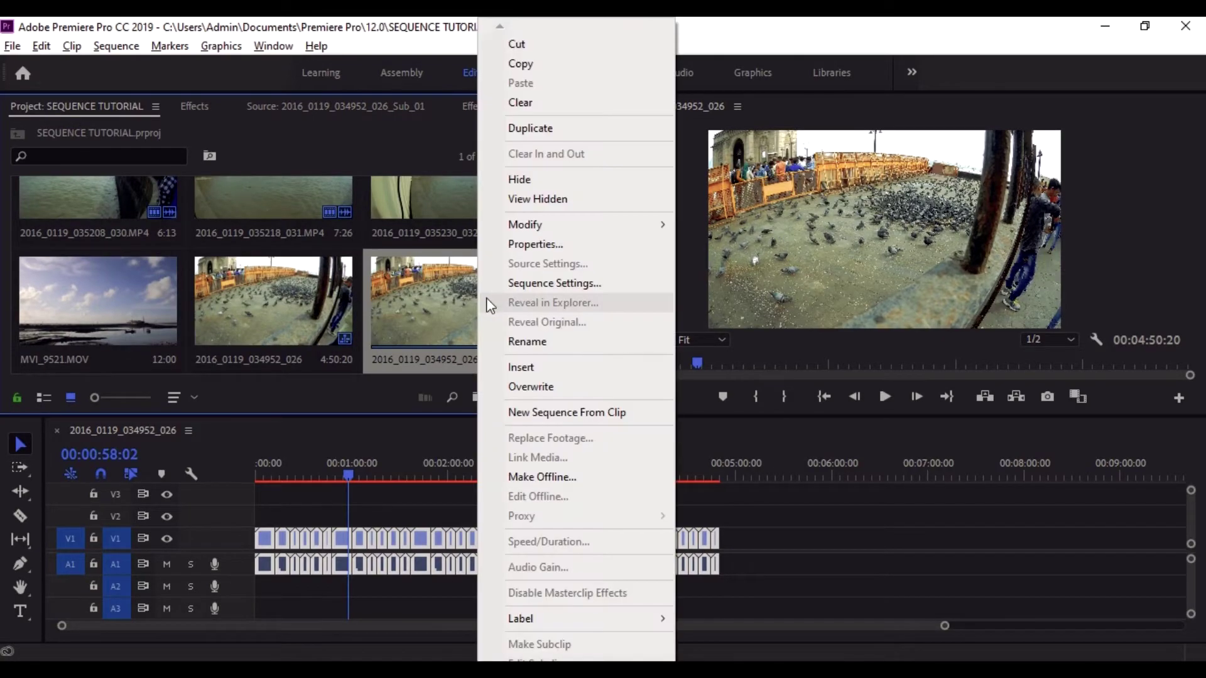
click(567, 413)
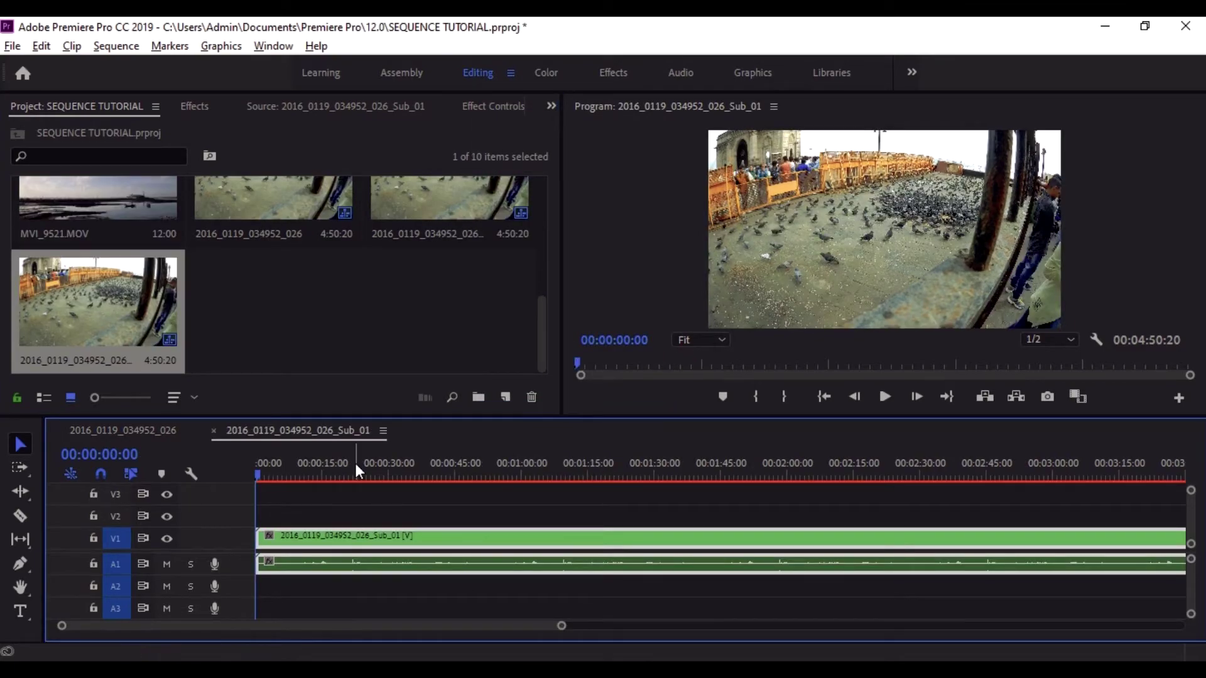
key(minus)
key(minus)
drag(292, 465, 501, 496)
click(662, 496)
click(431, 506)
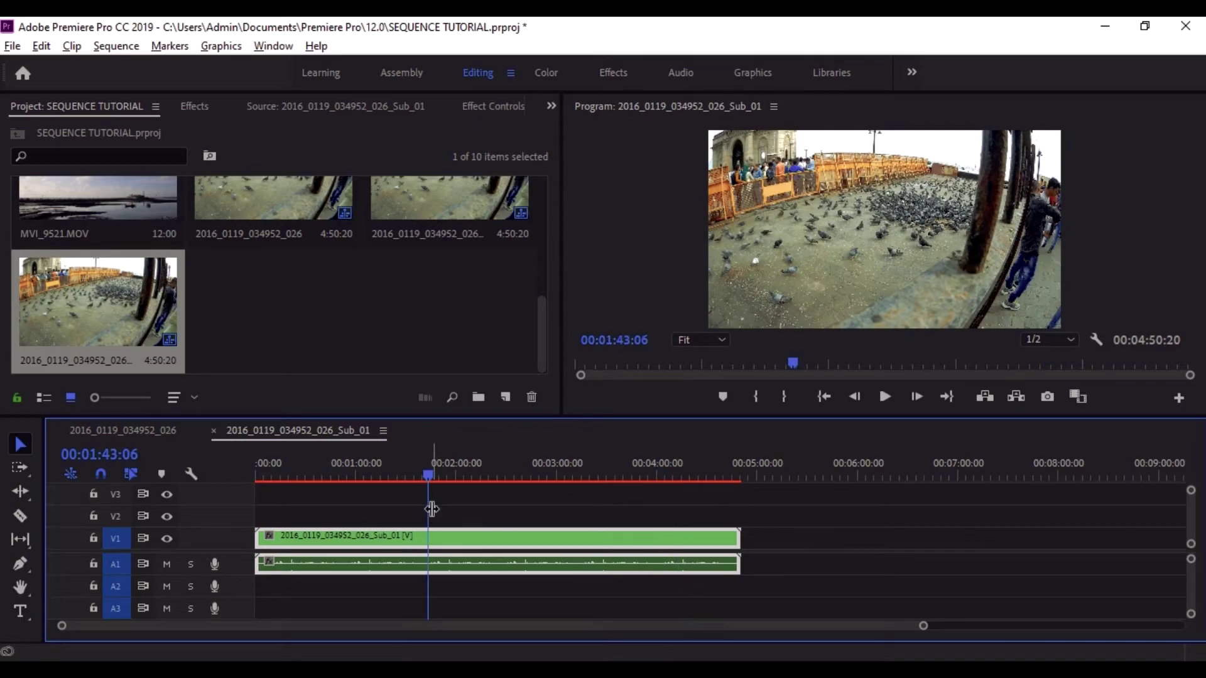
- Widen the subsequence clip's picture beyond the frame at 00:03:02:02 and check the change at about 00:00:52:28
click(558, 477)
click(713, 230)
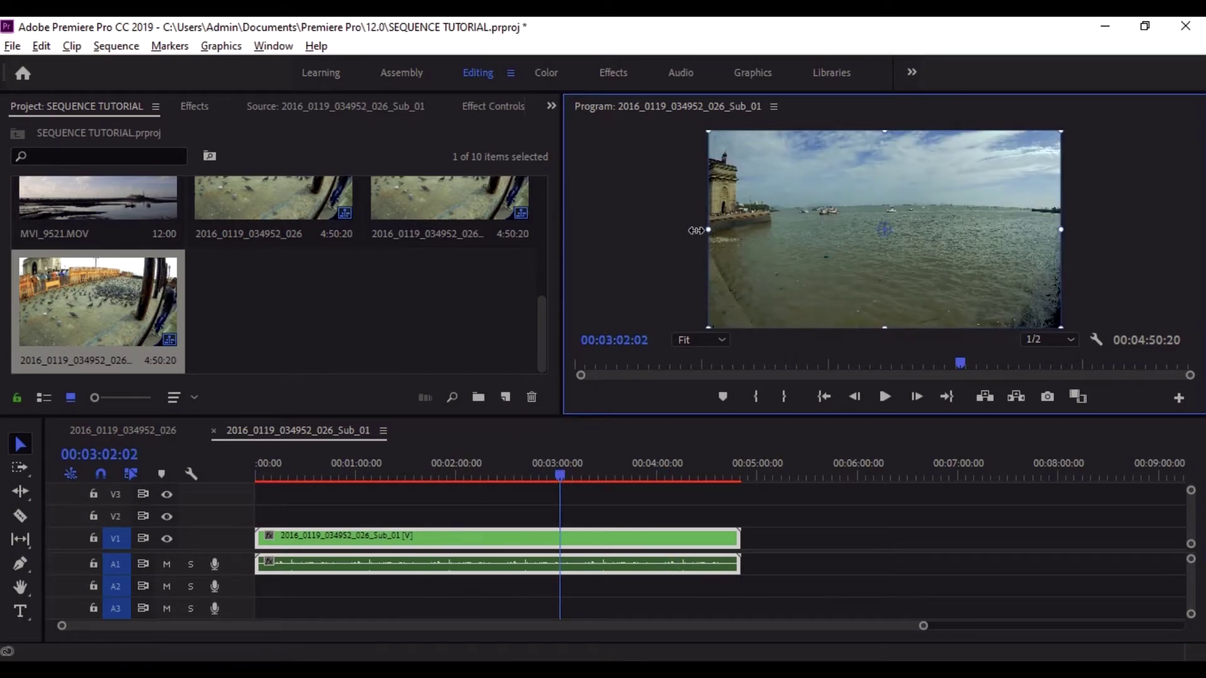
drag(696, 231, 660, 230)
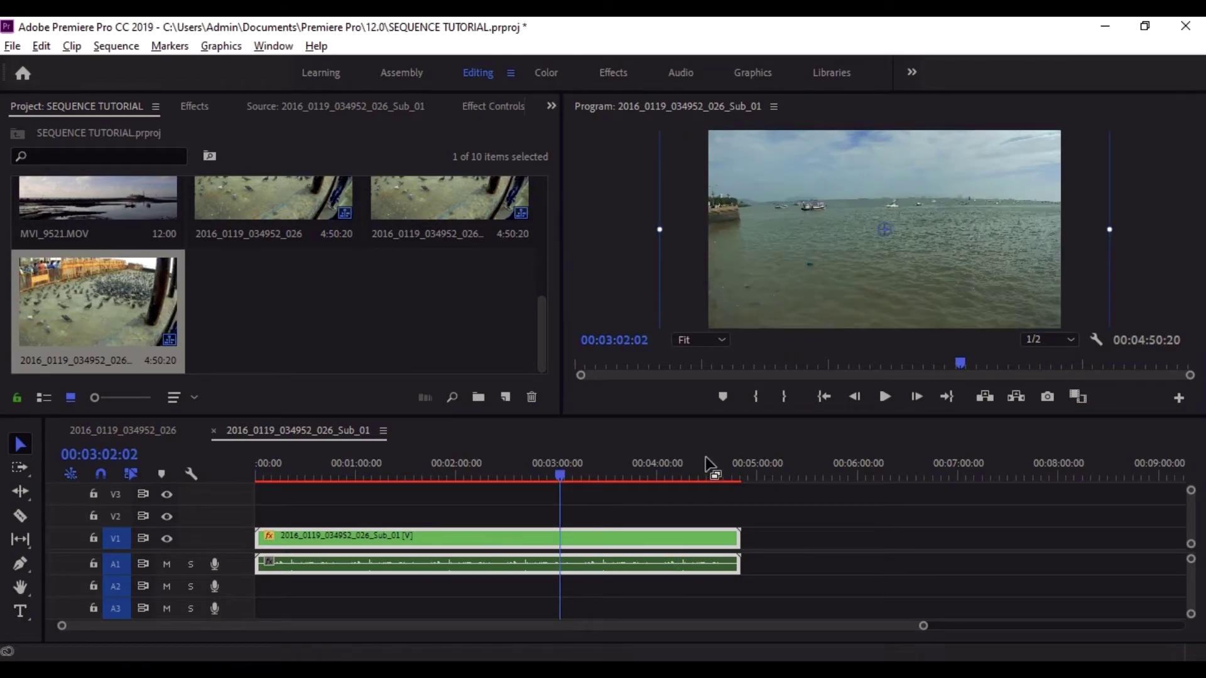
click(707, 468)
click(344, 468)
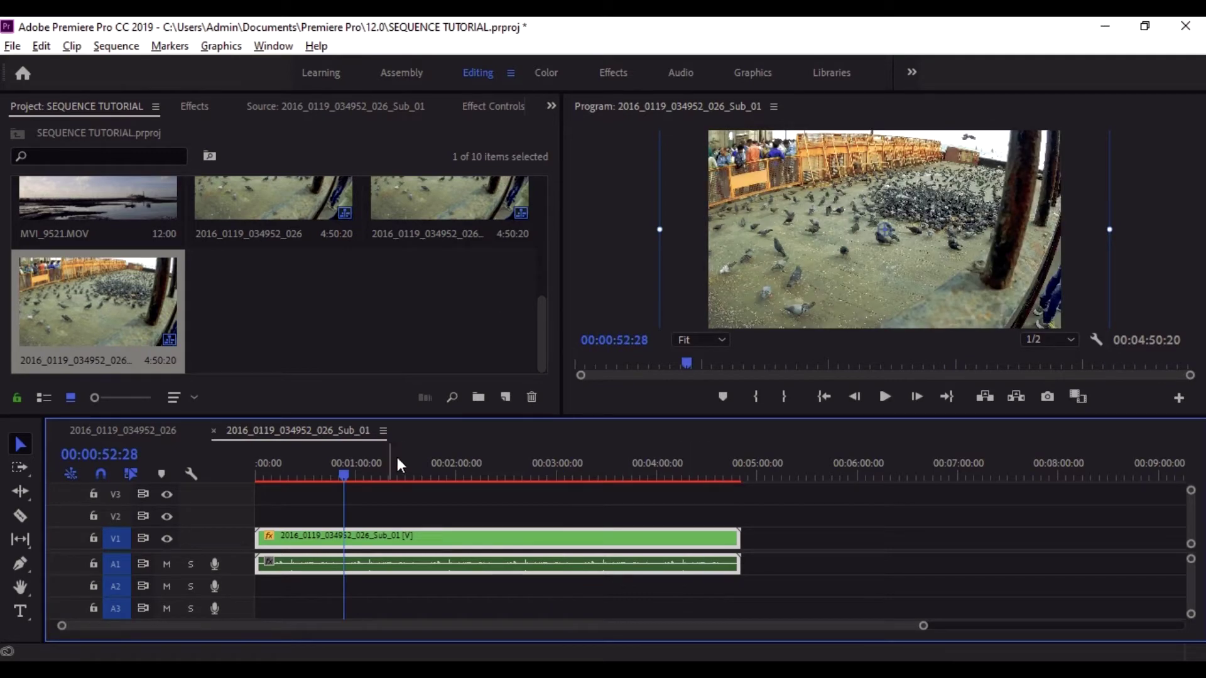
- Set Lumetri Color's Faded Film to about 48.9 on the Sub_01 clip and preview the look along the sequence
click(273, 46)
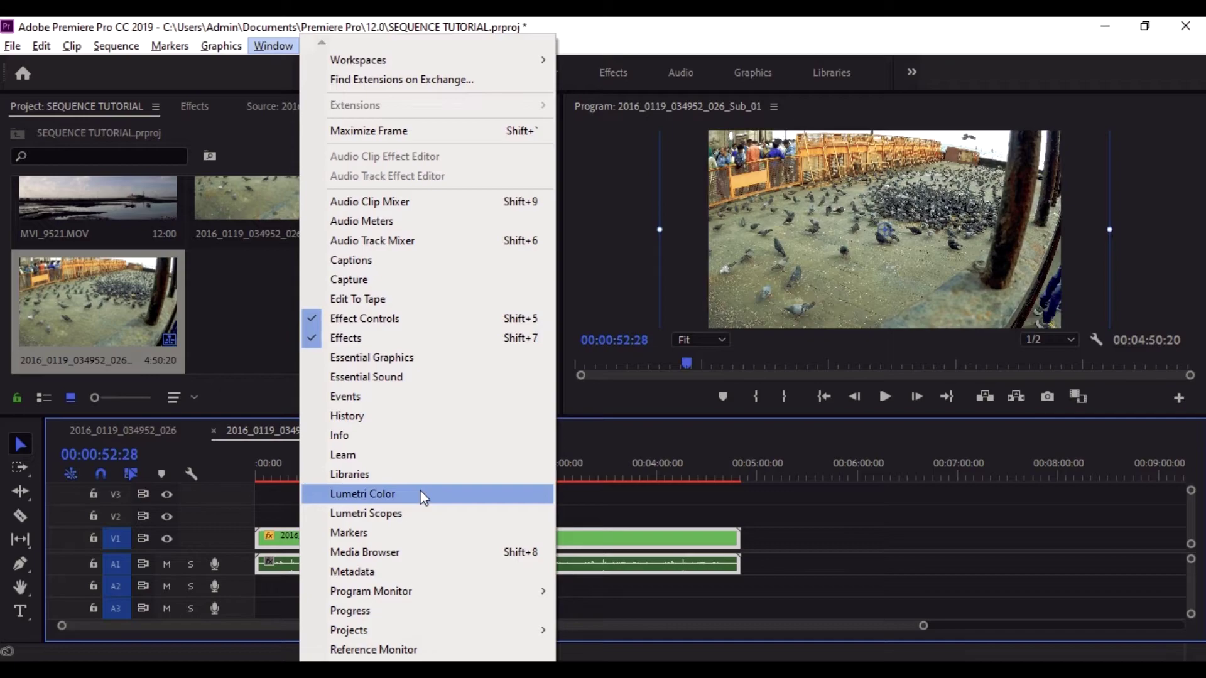
click(423, 496)
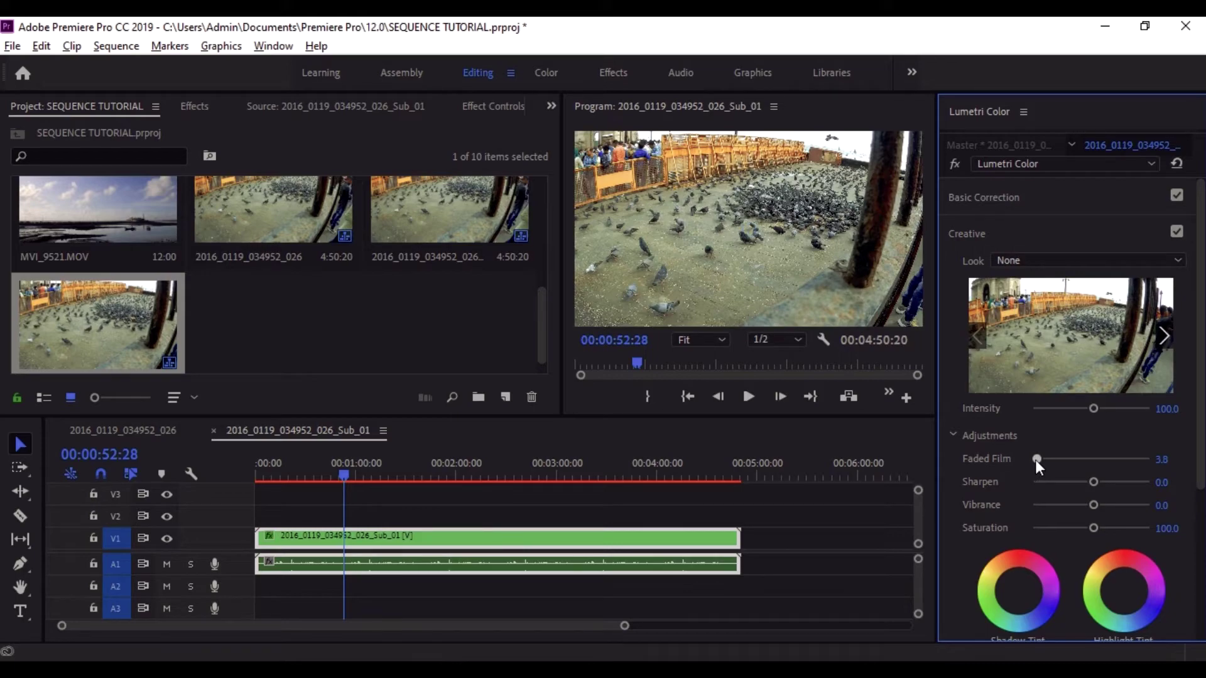
drag(1036, 460, 1084, 461)
drag(343, 459, 381, 477)
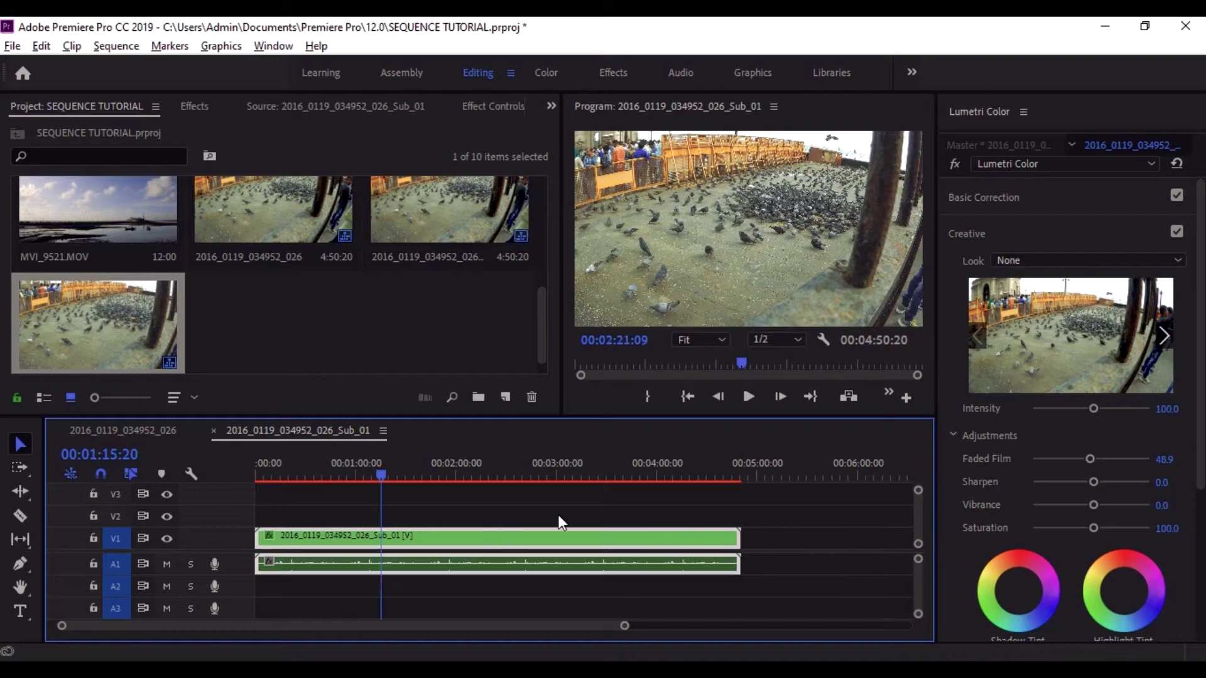
drag(561, 521, 709, 523)
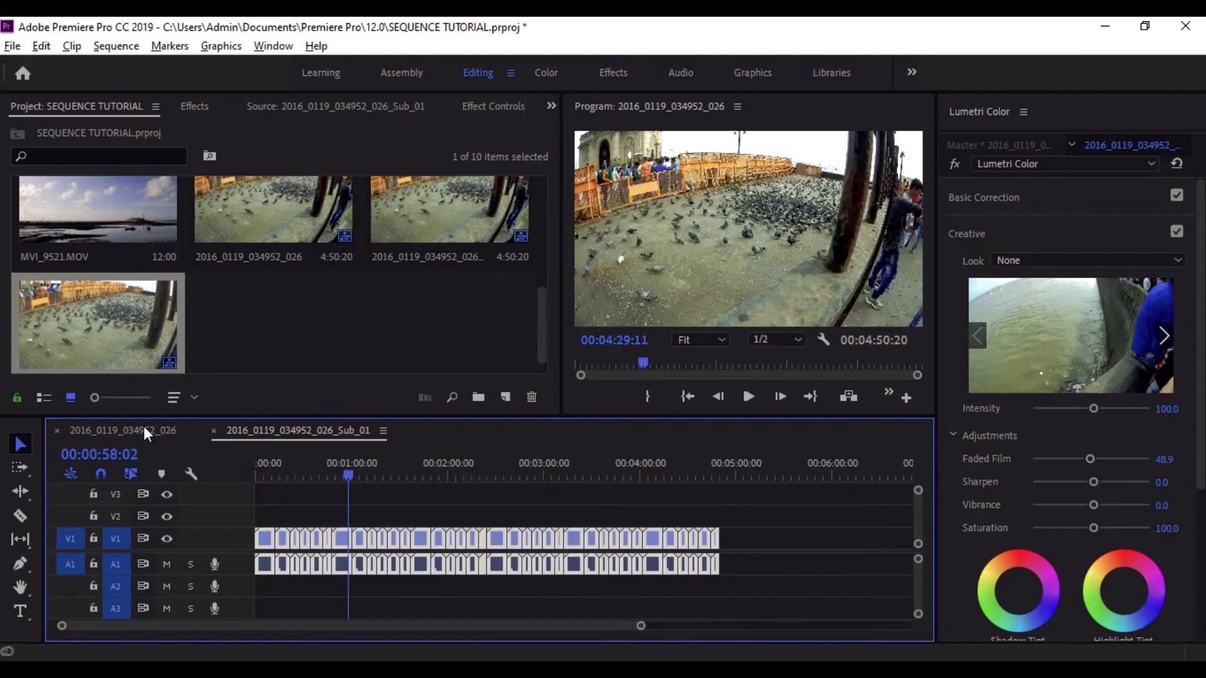
- Delete the clips around 00:01:42:09 in the original 2016_0119_034952_026 sequence, leaving a gap
click(144, 428)
drag(416, 466, 418, 472)
key(Delete)
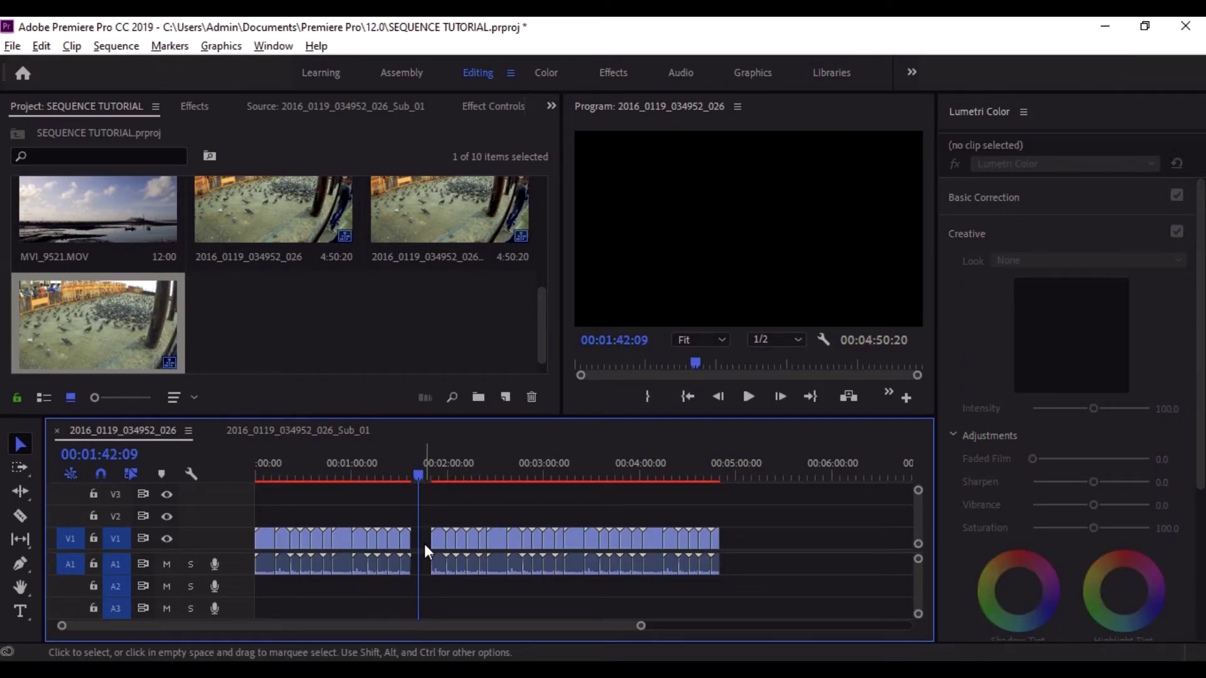
click(424, 542)
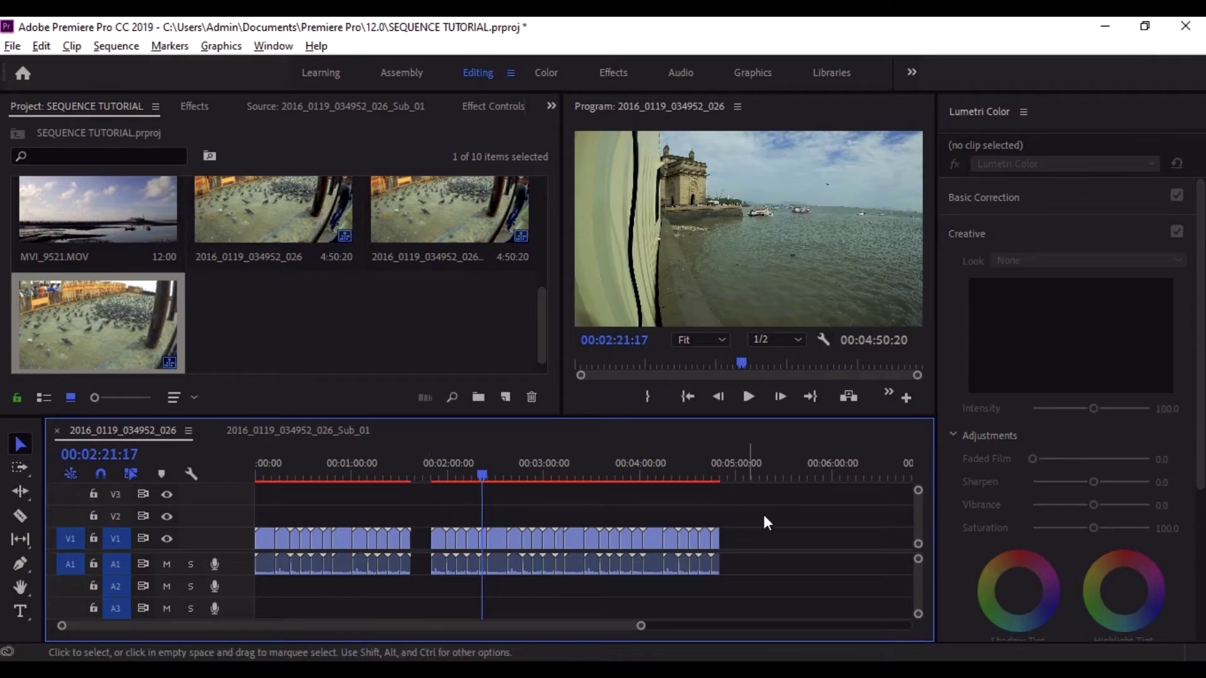
- Make a second subsequence from all the remaining clips, including the gap between them
drag(764, 523, 264, 581)
right_click(500, 537)
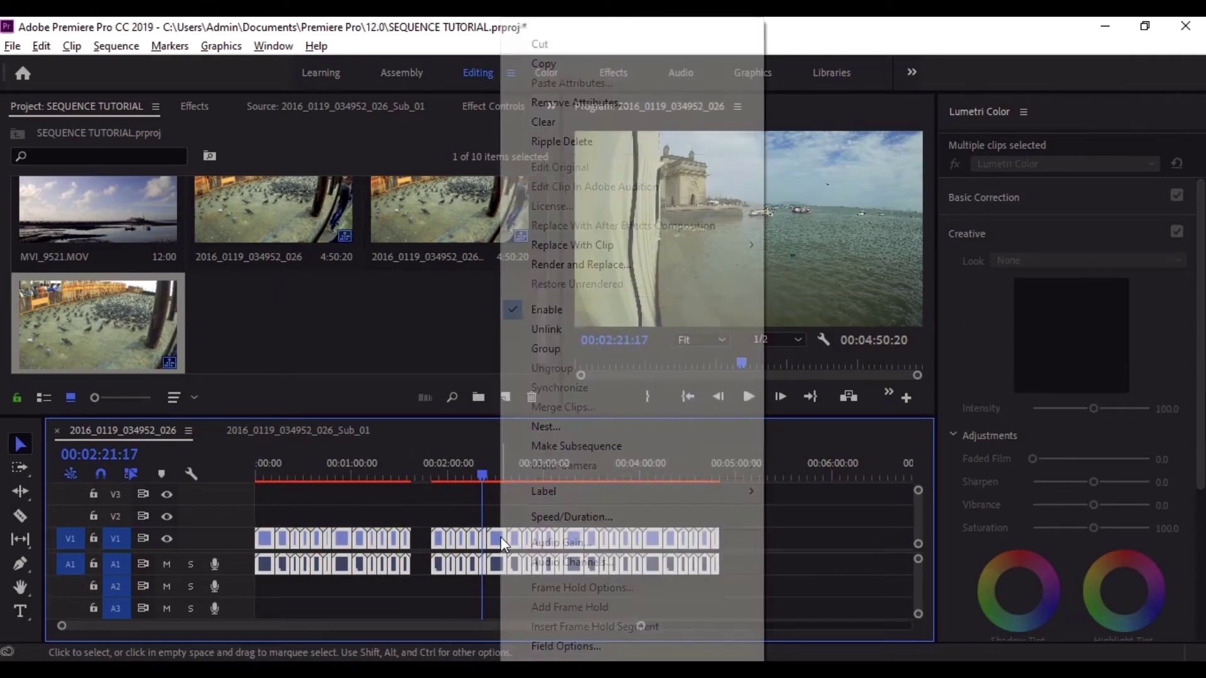
click(598, 451)
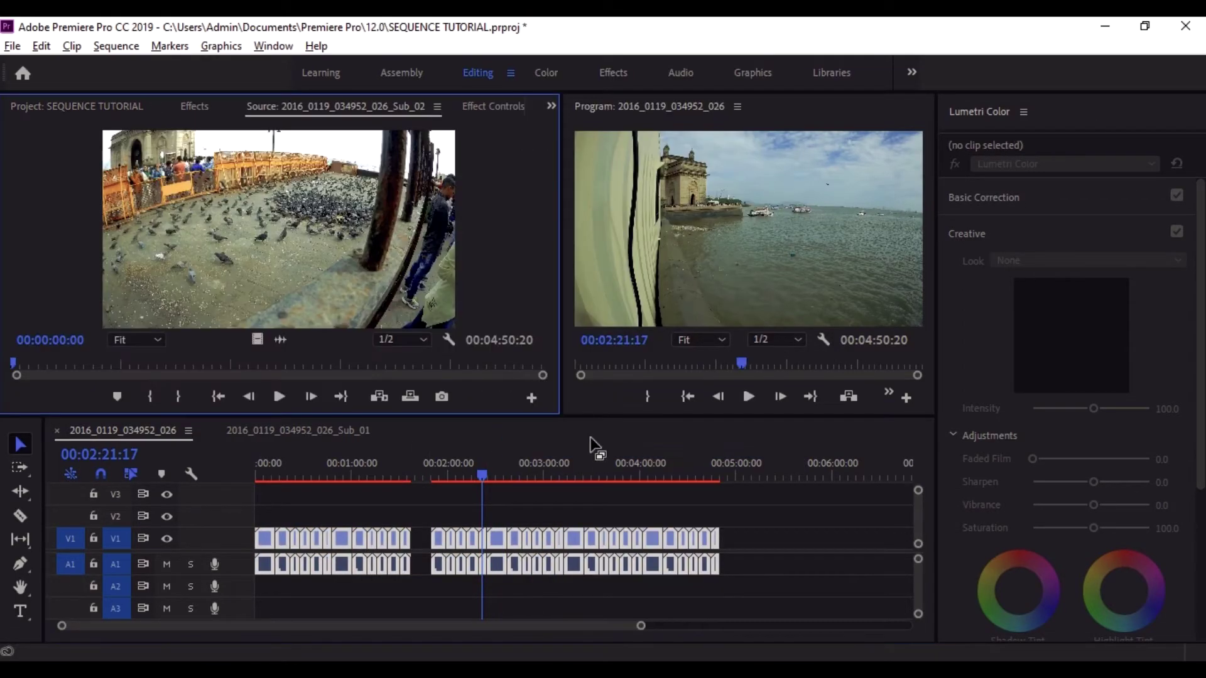
- Create a new sequence from 2016_0119_034952_026_Sub_02 and set its clip's Lumetri Faded Film to about 41.4
click(94, 105)
right_click(307, 300)
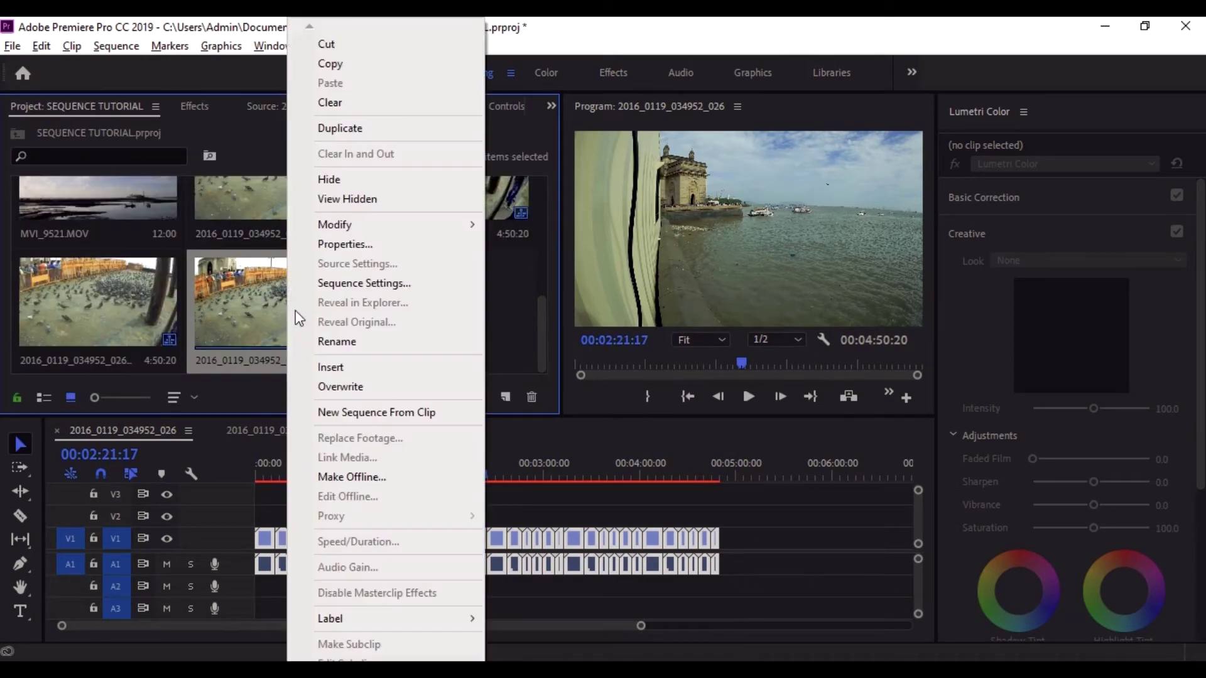
click(394, 410)
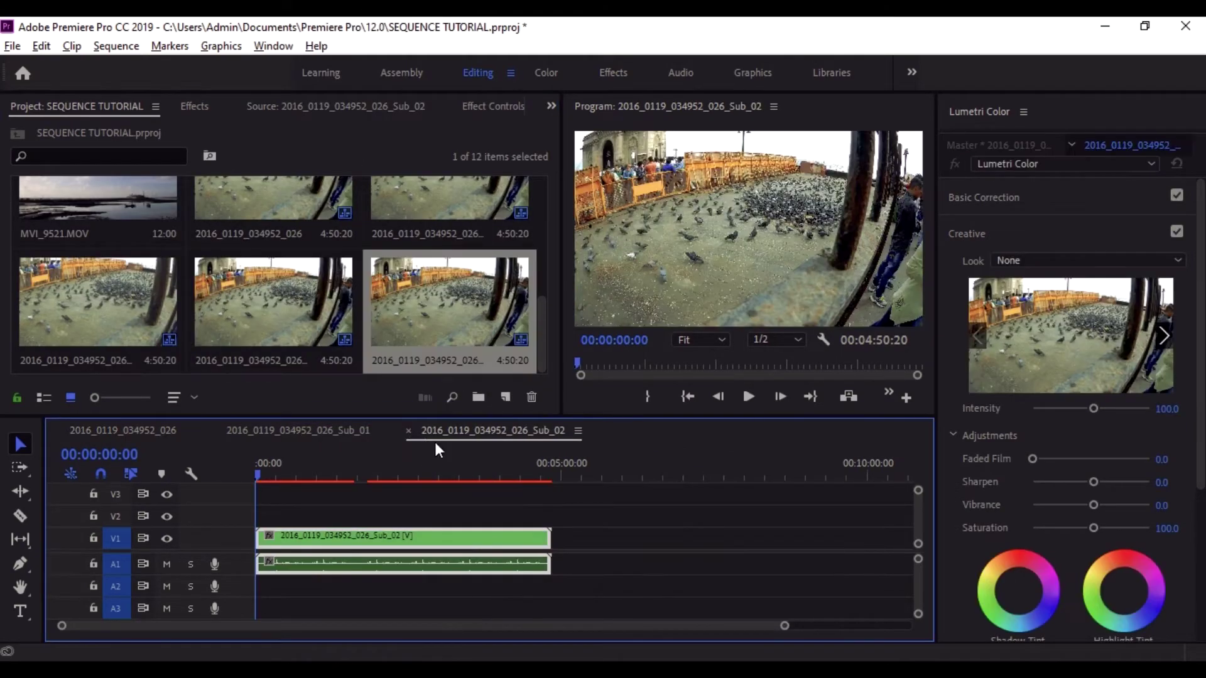
drag(374, 473, 352, 510)
drag(1031, 459, 1081, 459)
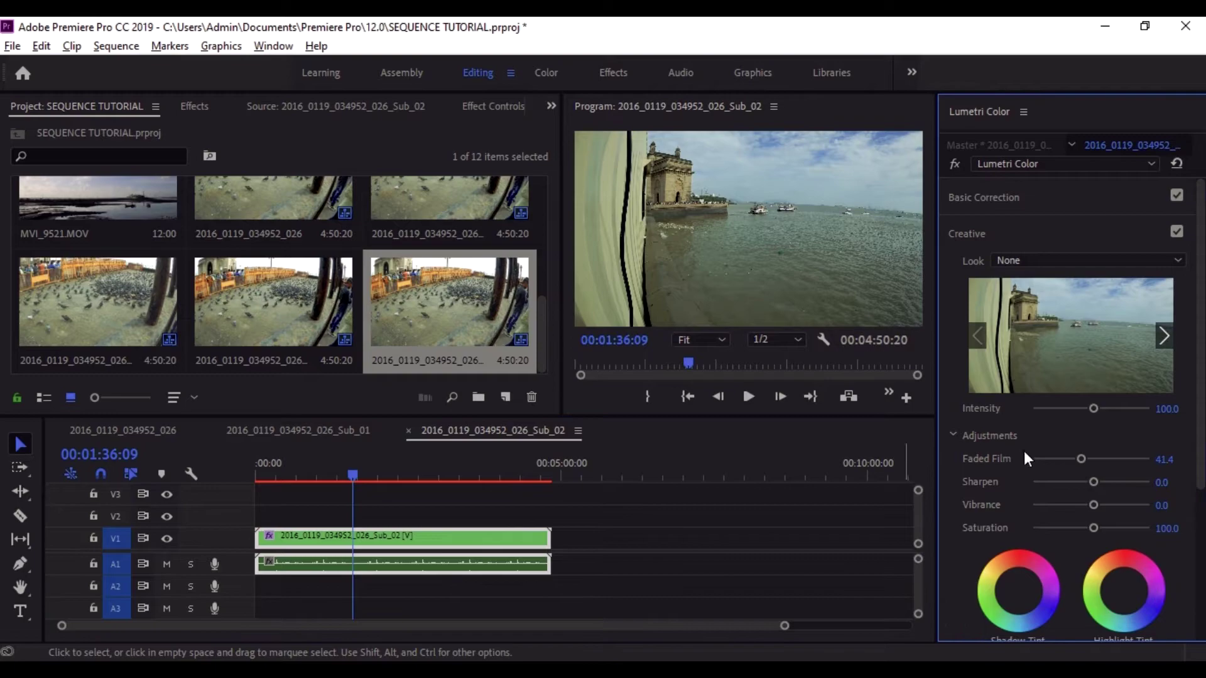
- Place the graded Sub_02 clip on V2 and A2 of sequence 2016_0119_034952_026, cut out the part over the gap, and preview it
click(449, 522)
drag(473, 556, 387, 521)
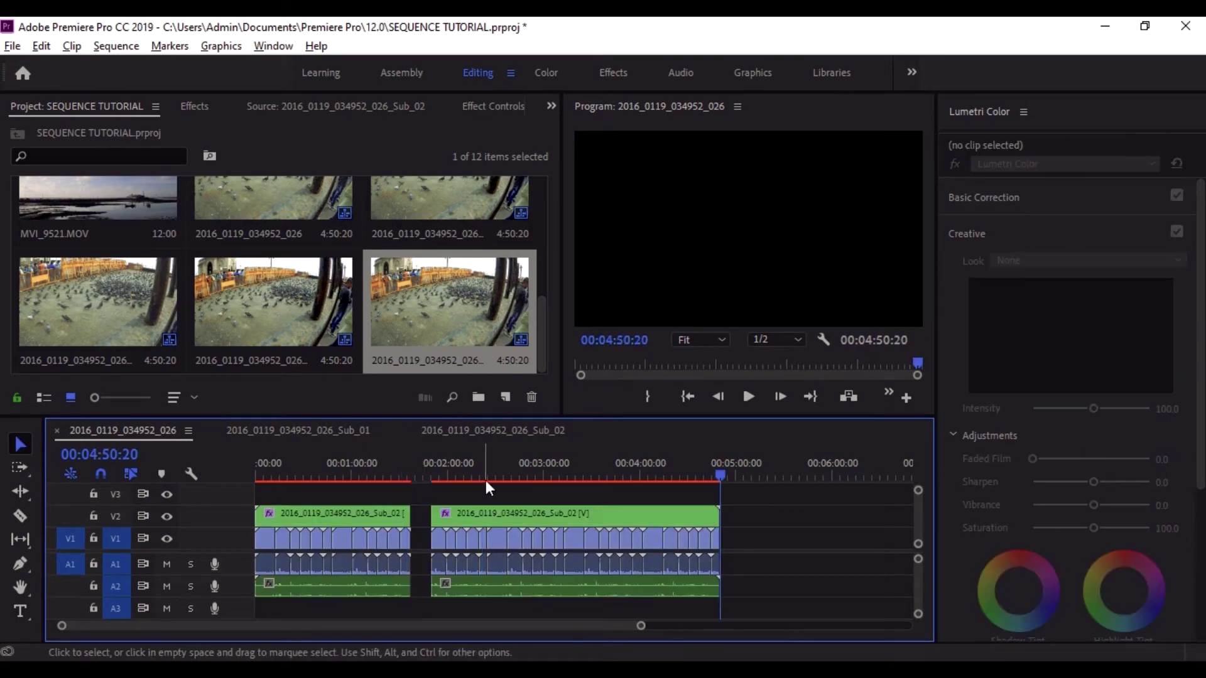
click(499, 535)
drag(432, 538, 426, 507)
click(401, 477)
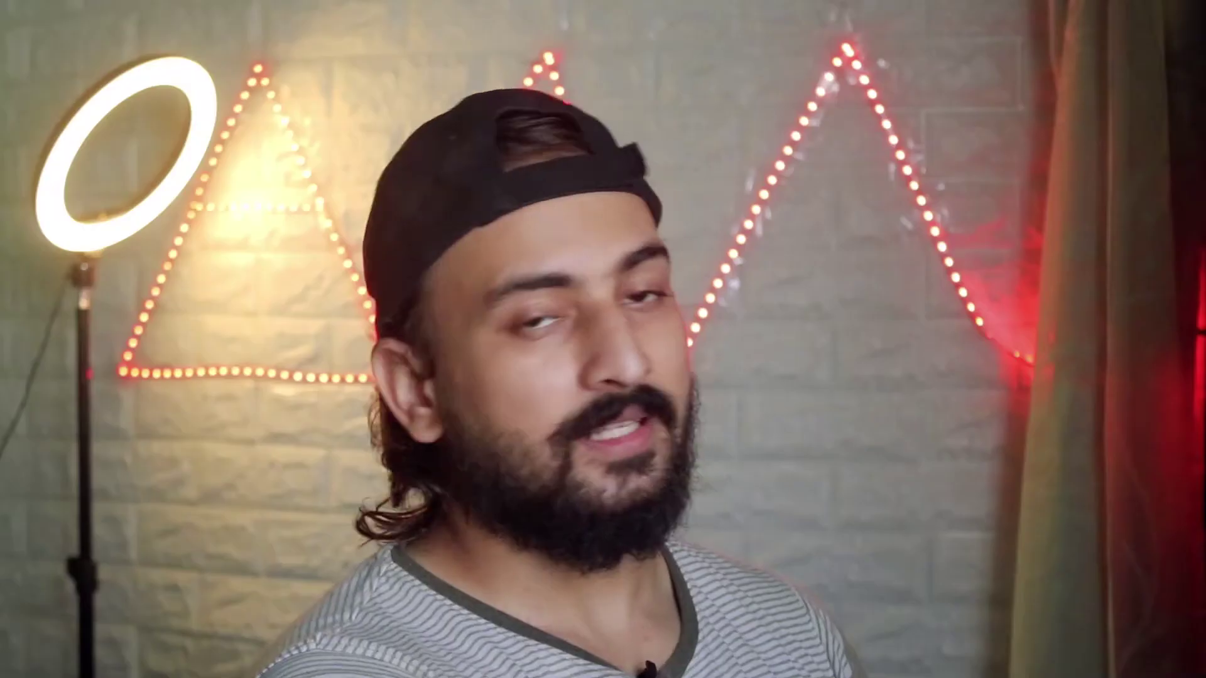